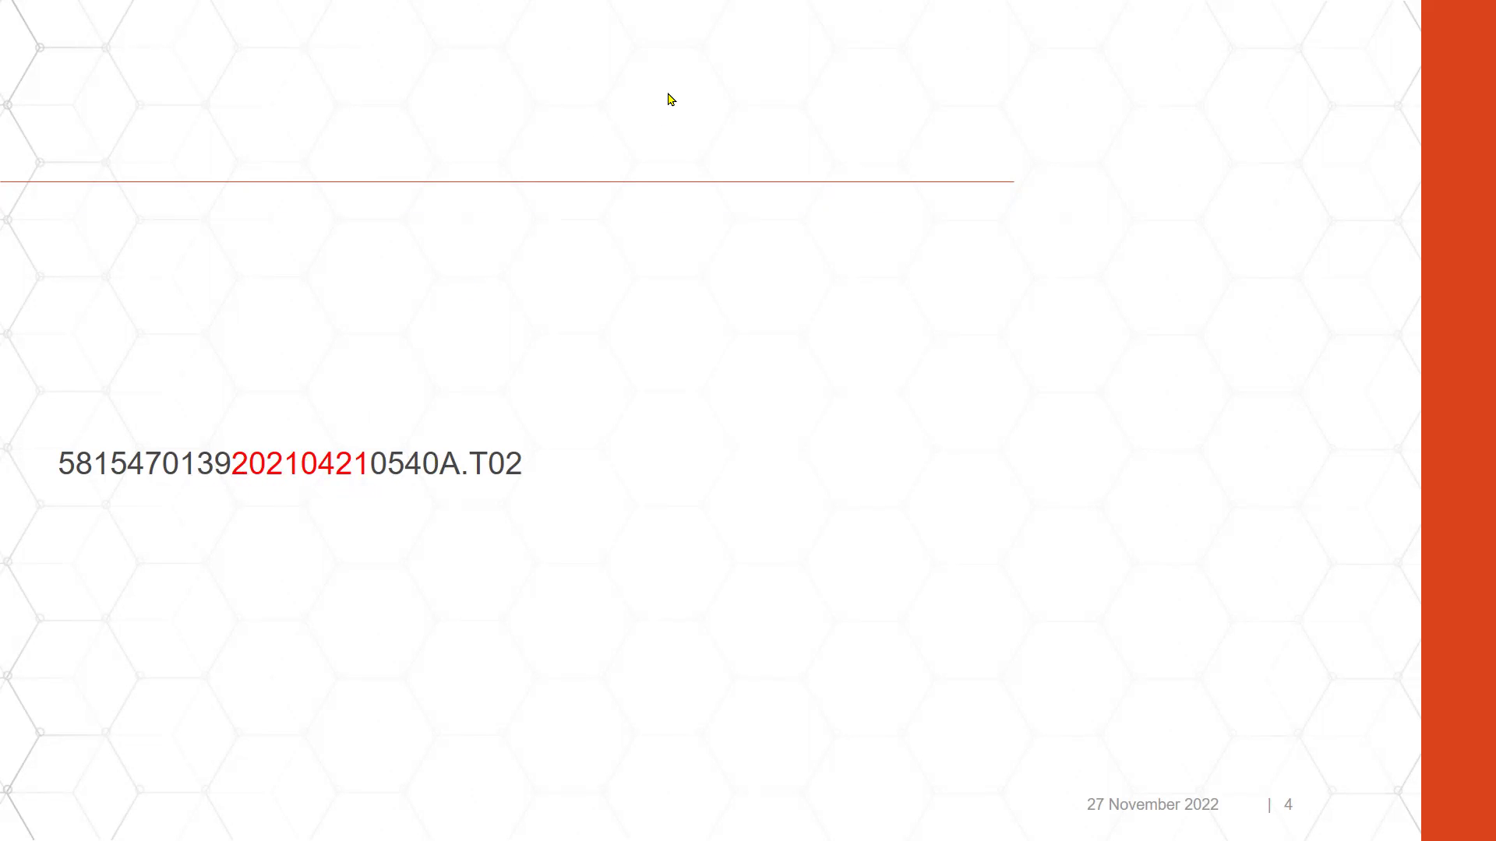
Leave the slideshow and return to the 2022 GNSS Calendar page in Chrome.
{"action": "key", "text": "alt+Tab"}
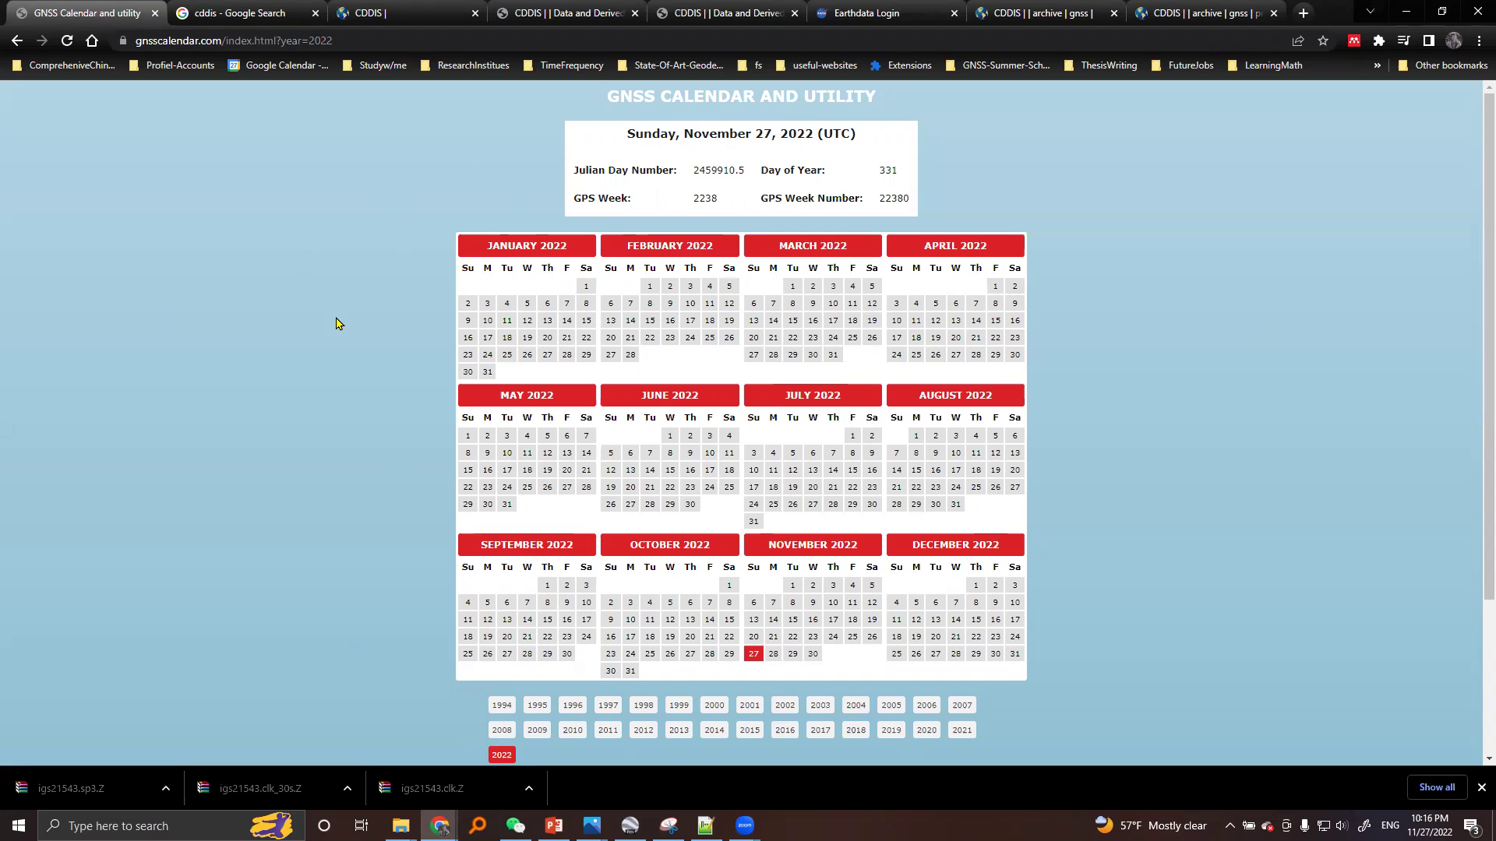
Switch the calendar to 2021 and select April 21 to show its GPS week and product links.
{"action": "left_click", "coordinate": [963, 733]}
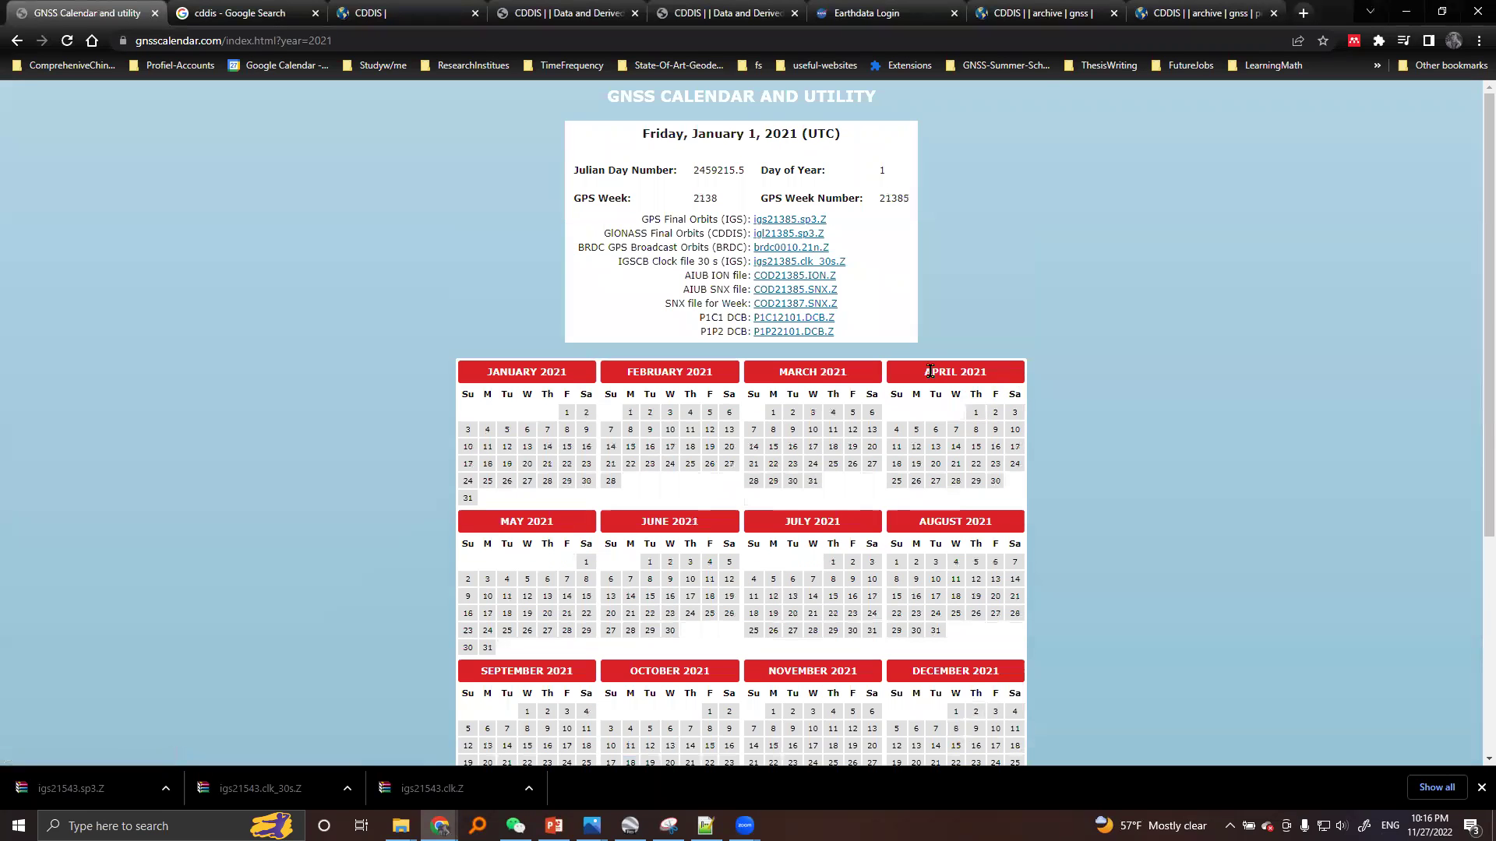
{"action": "left_click", "coordinate": [956, 466]}
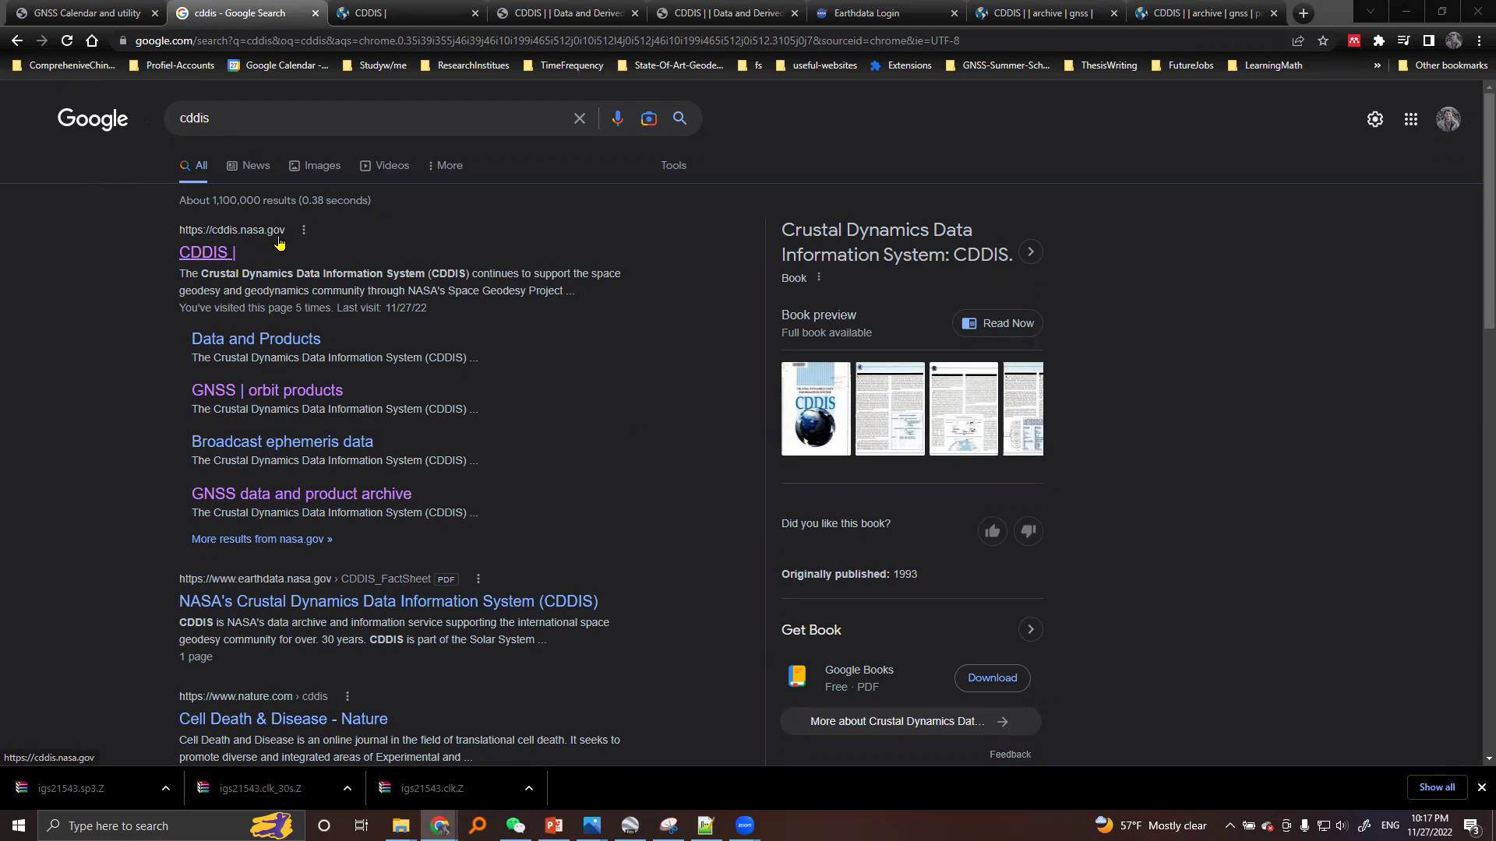
Open the CDDIS search result in a new tab and bring up the CDDIS home page.
{"action": "right_click", "coordinate": [204, 260]}
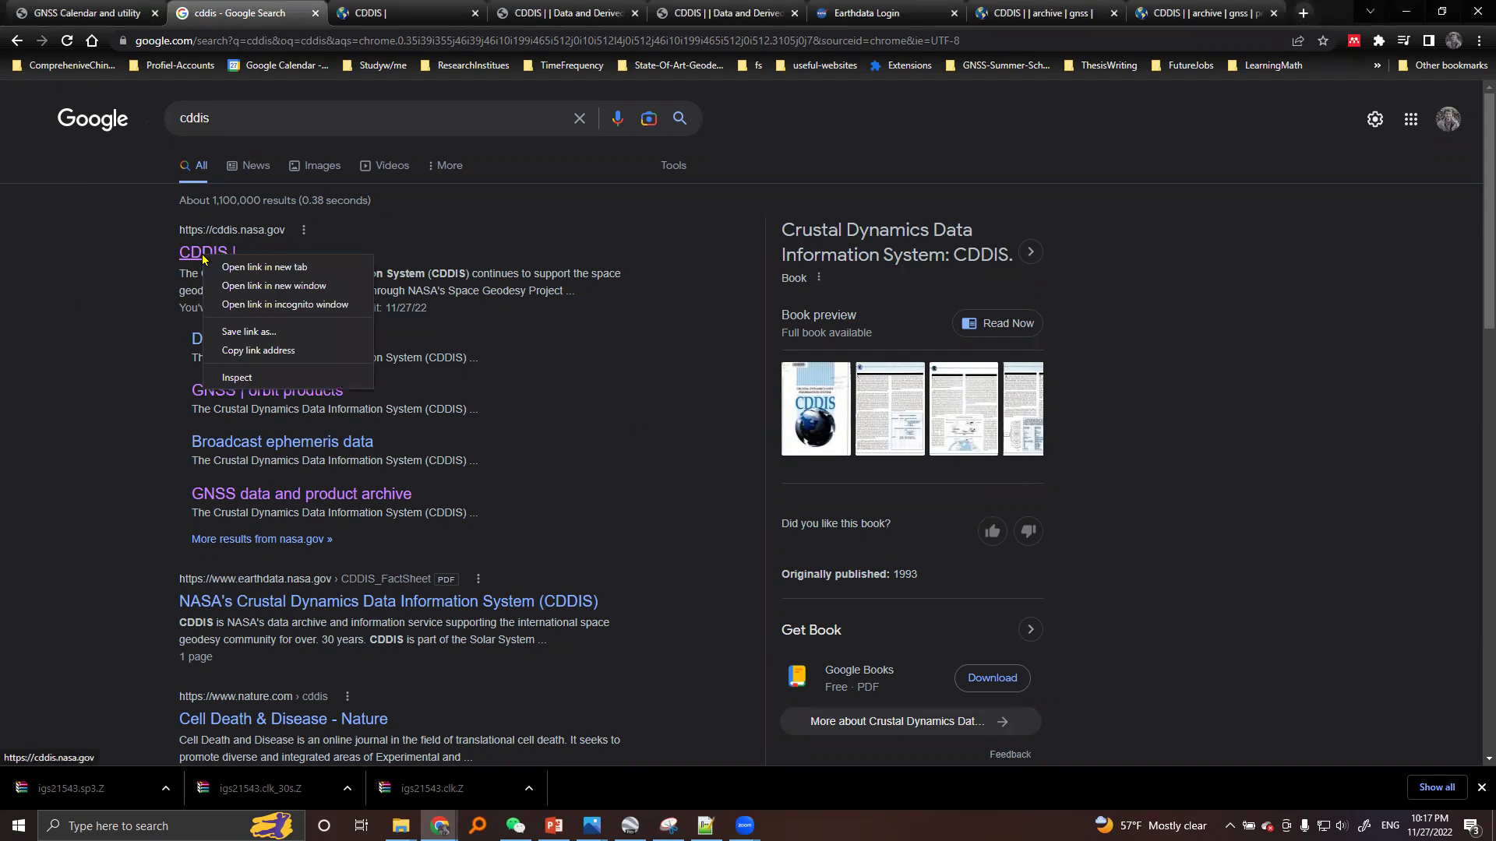
{"action": "left_click", "coordinate": [101, 284]}
{"action": "key", "text": "ctrl+Tab"}
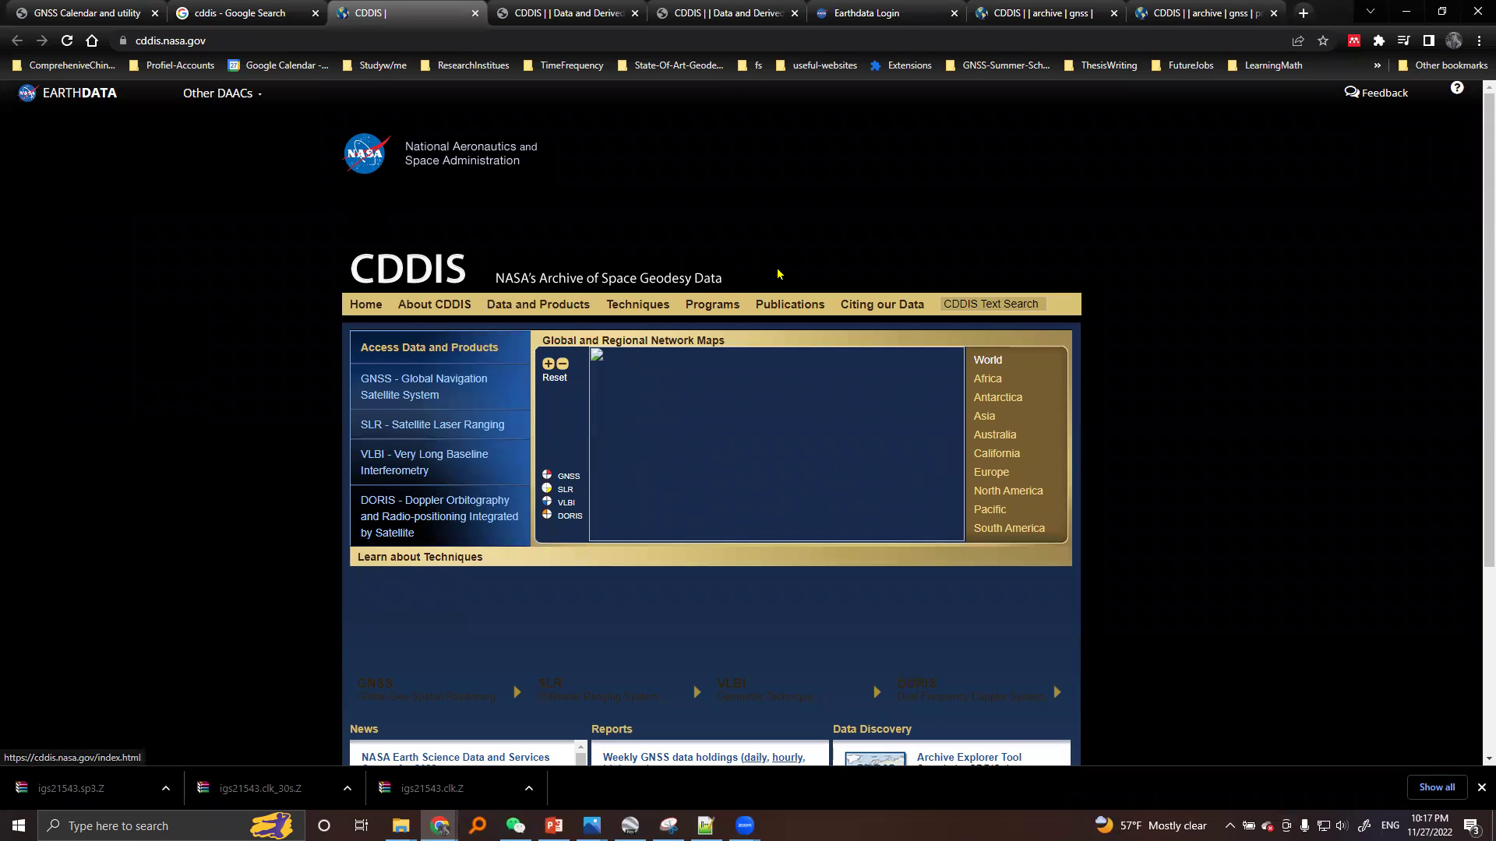
Open the Data and Products > GNSS page in a new tab and switch to it.
{"action": "mouse_move", "coordinate": [565, 311]}
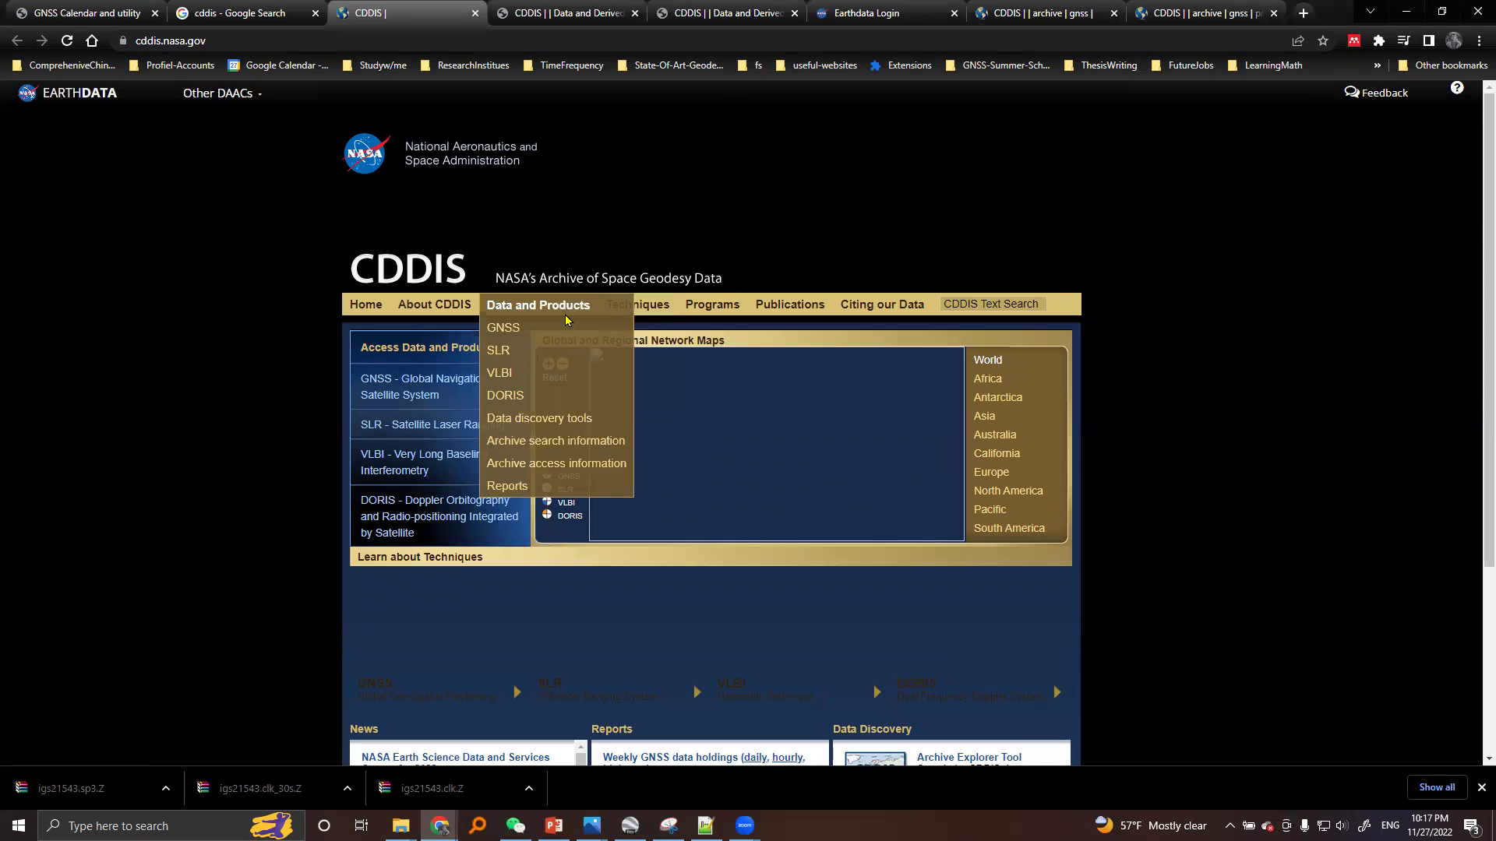
{"action": "right_click", "coordinate": [498, 333]}
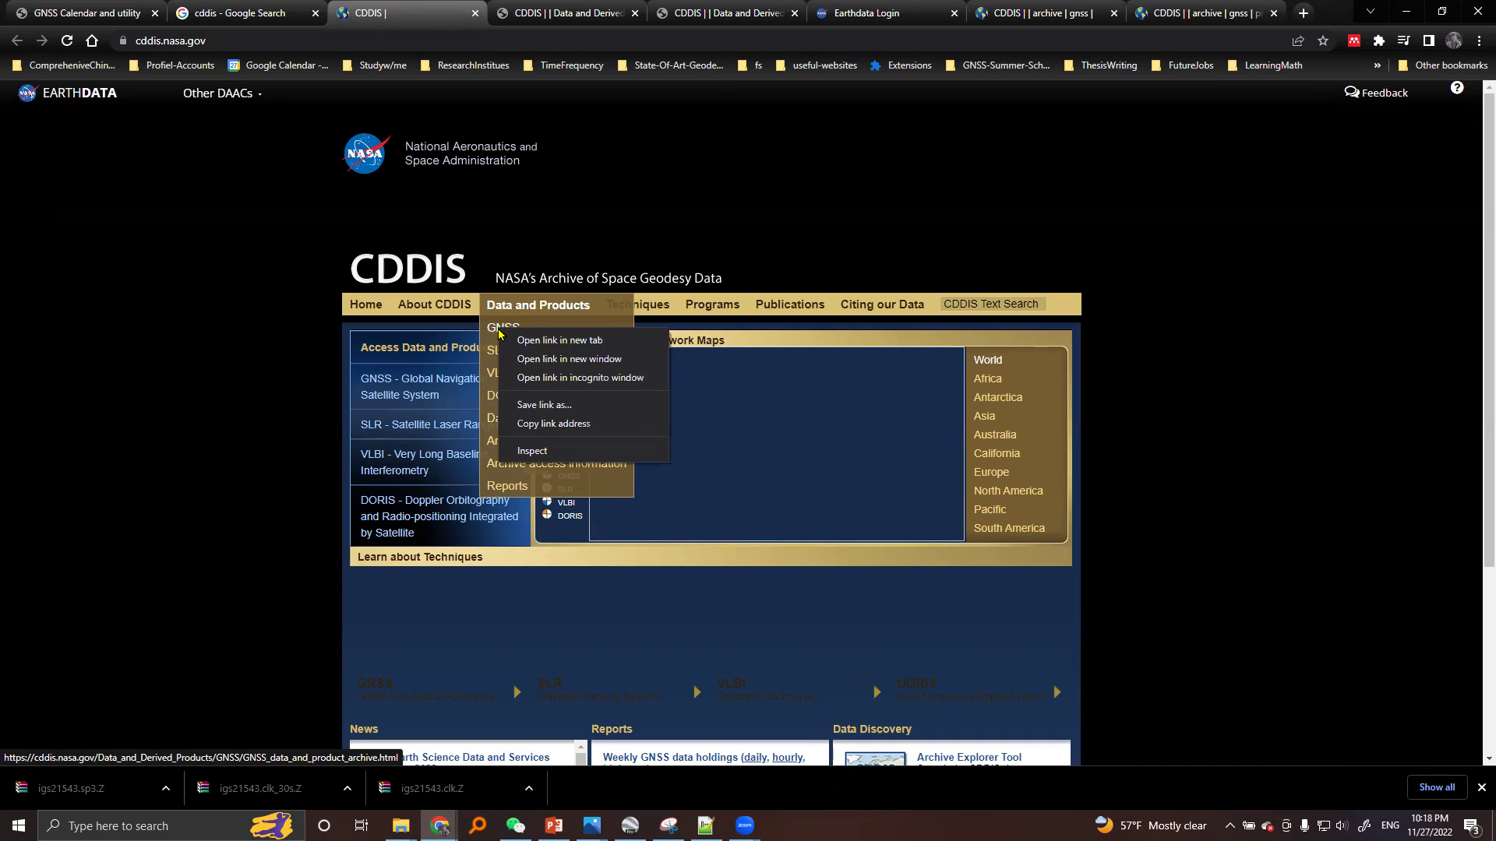
{"action": "left_click", "coordinate": [182, 340]}
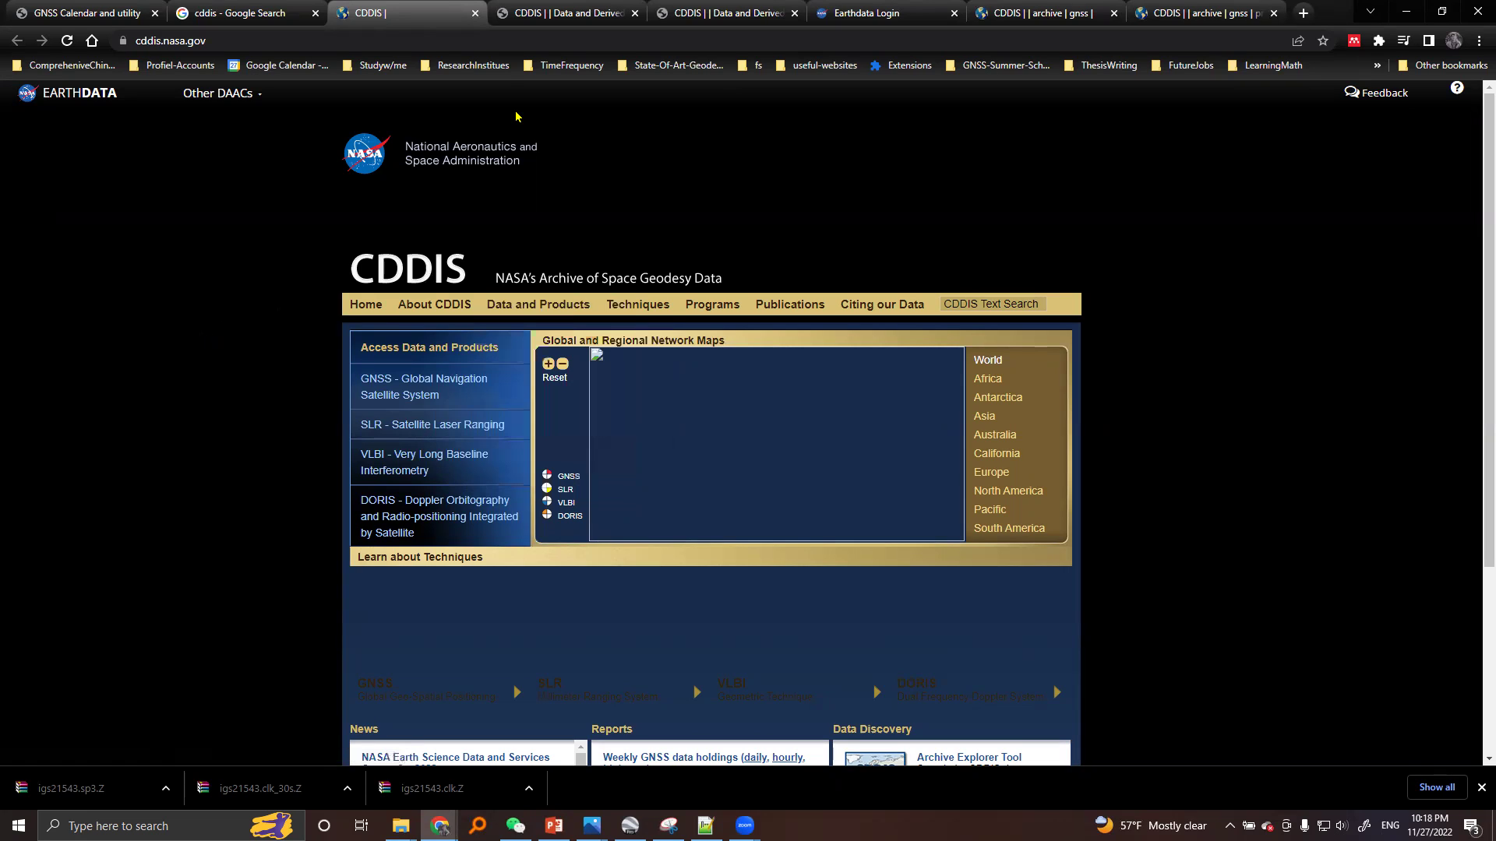
{"action": "key", "text": "ctrl+Tab"}
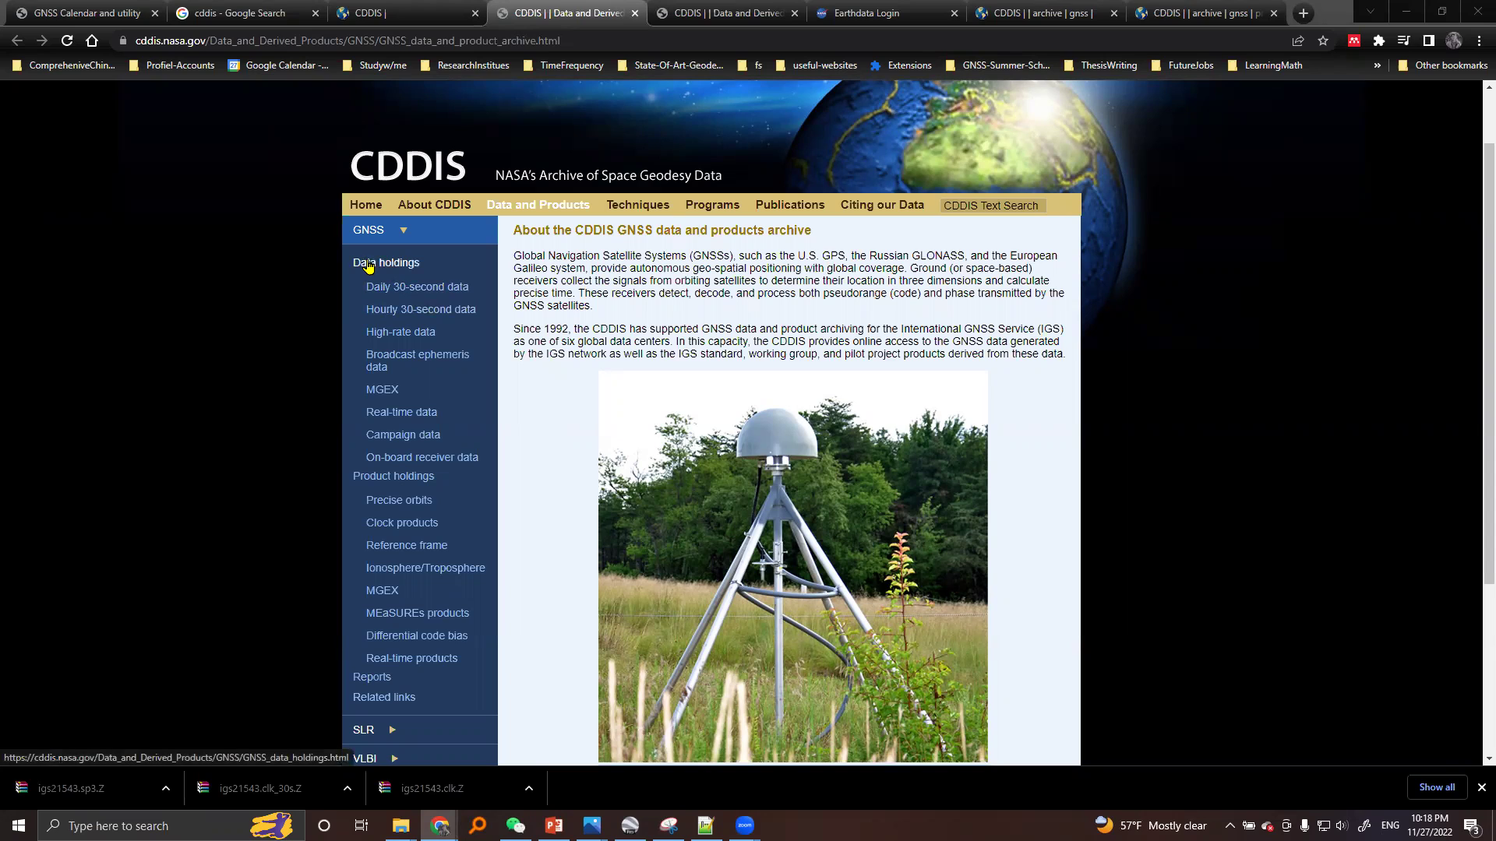
Open Precise orbits in a new tab and view the GNSS Orbit Products page.
{"action": "right_click", "coordinate": [385, 506]}
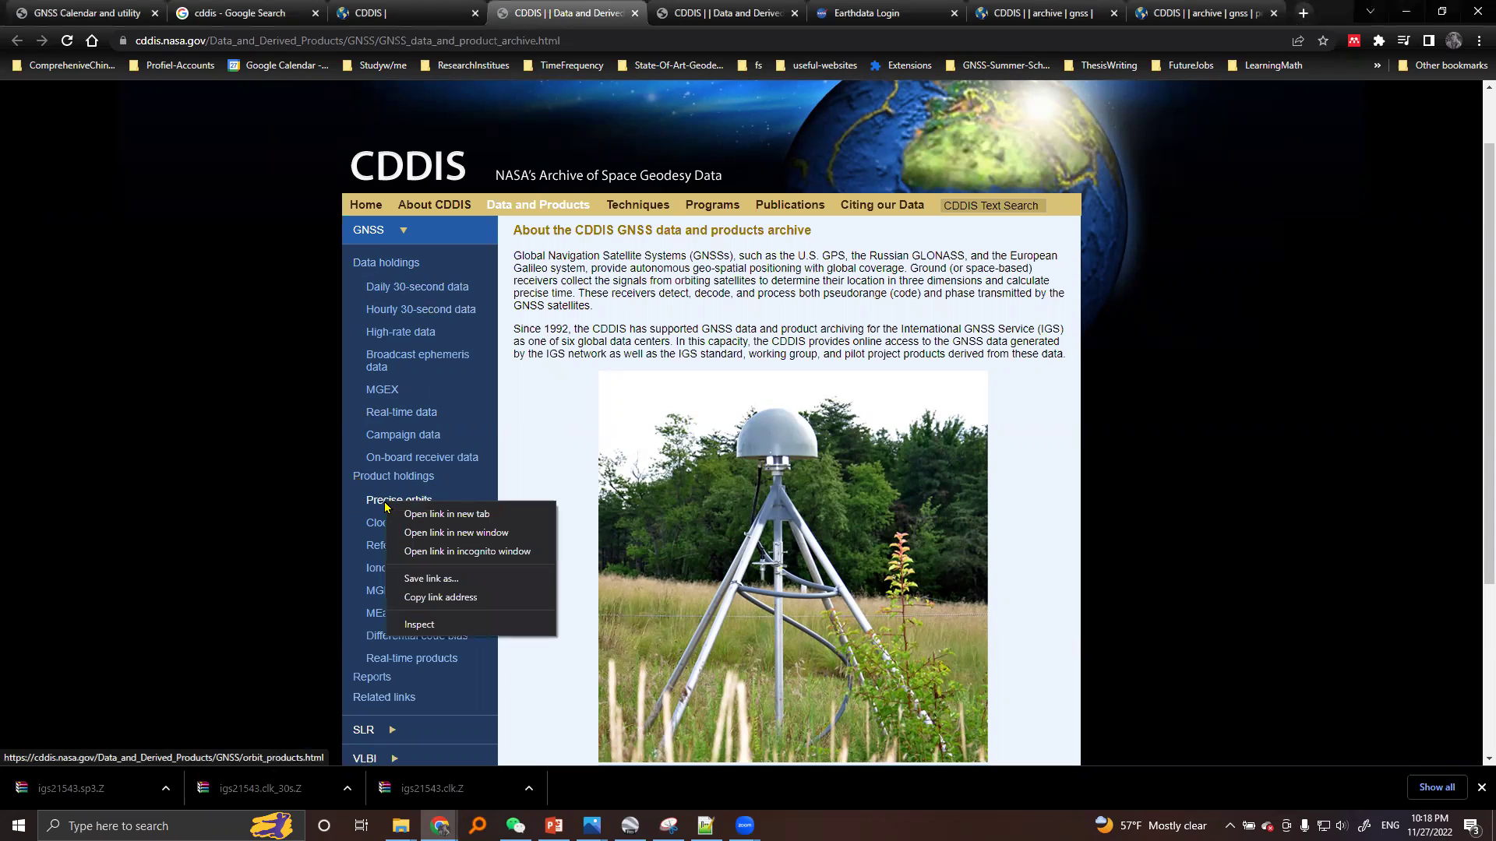
{"action": "left_click", "coordinate": [201, 472]}
{"action": "key", "text": "ctrl+Tab"}
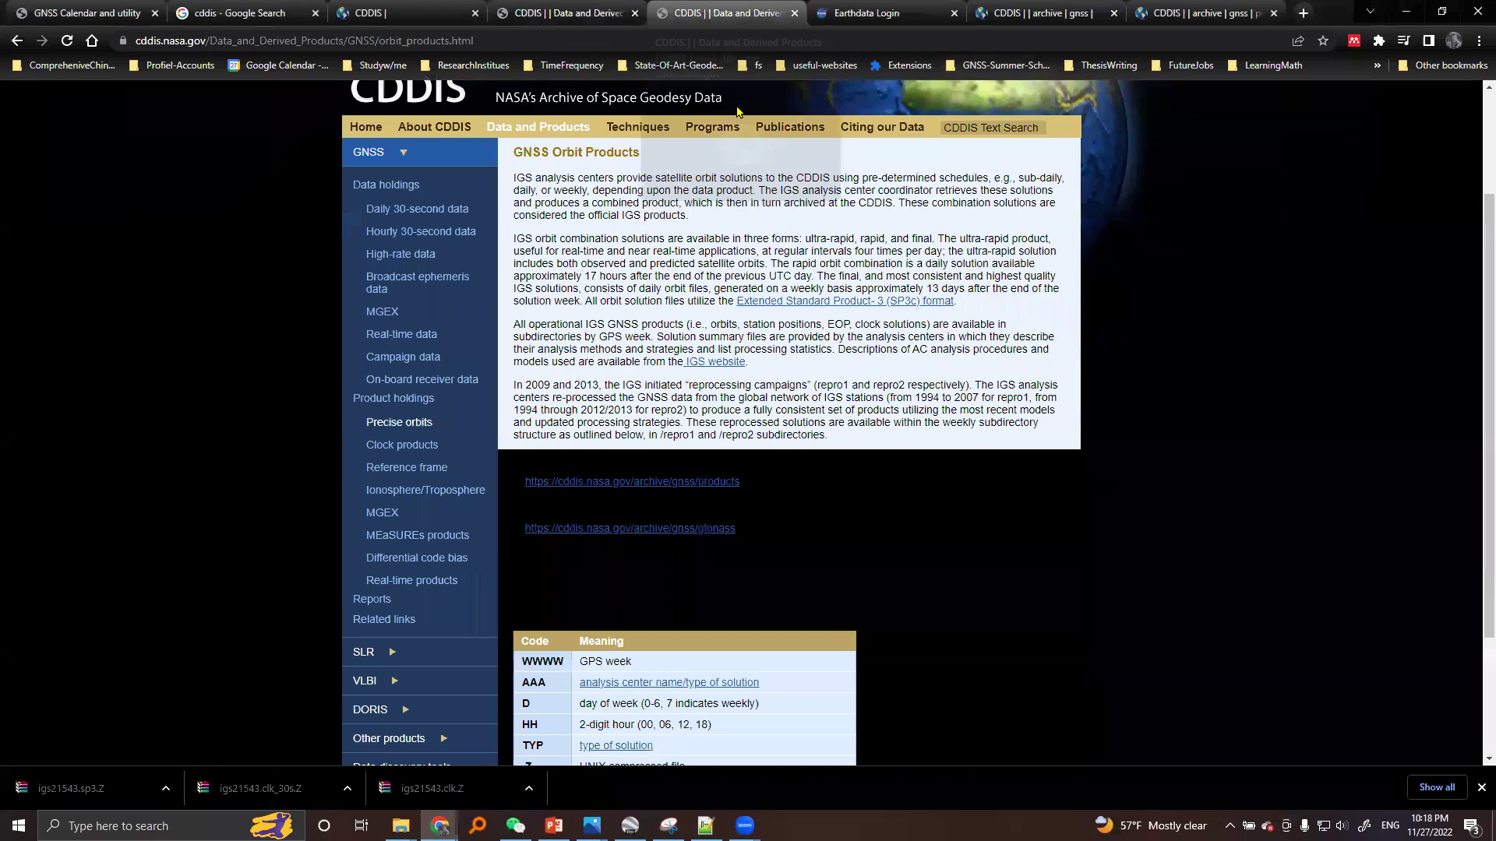
{"action": "scroll", "coordinate": [244, 377], "scroll_direction": "up", "scroll_amount": 2}
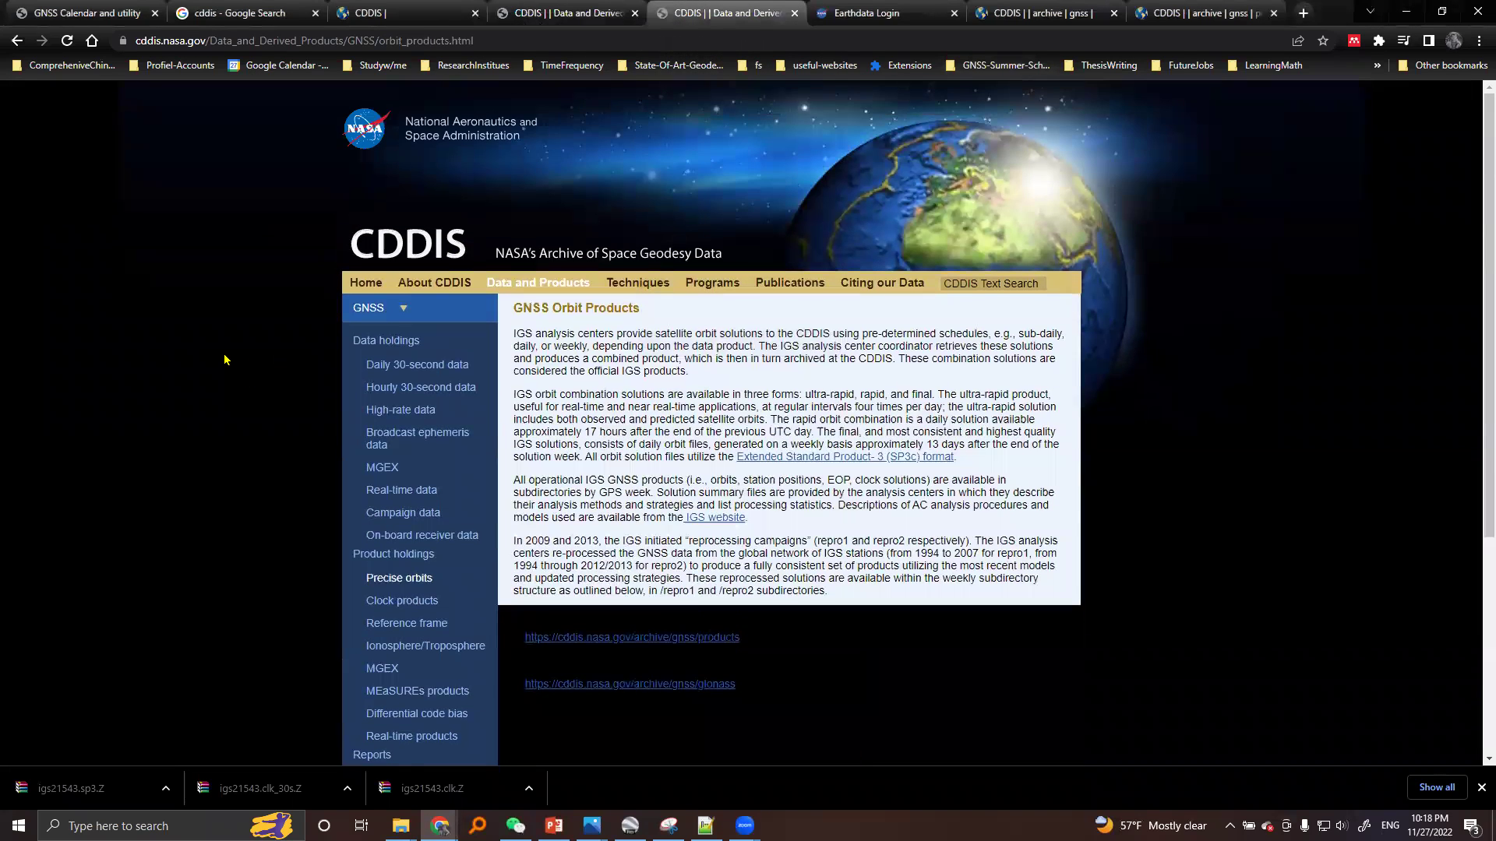
{"action": "scroll", "coordinate": [226, 359], "scroll_direction": "down", "scroll_amount": 2}
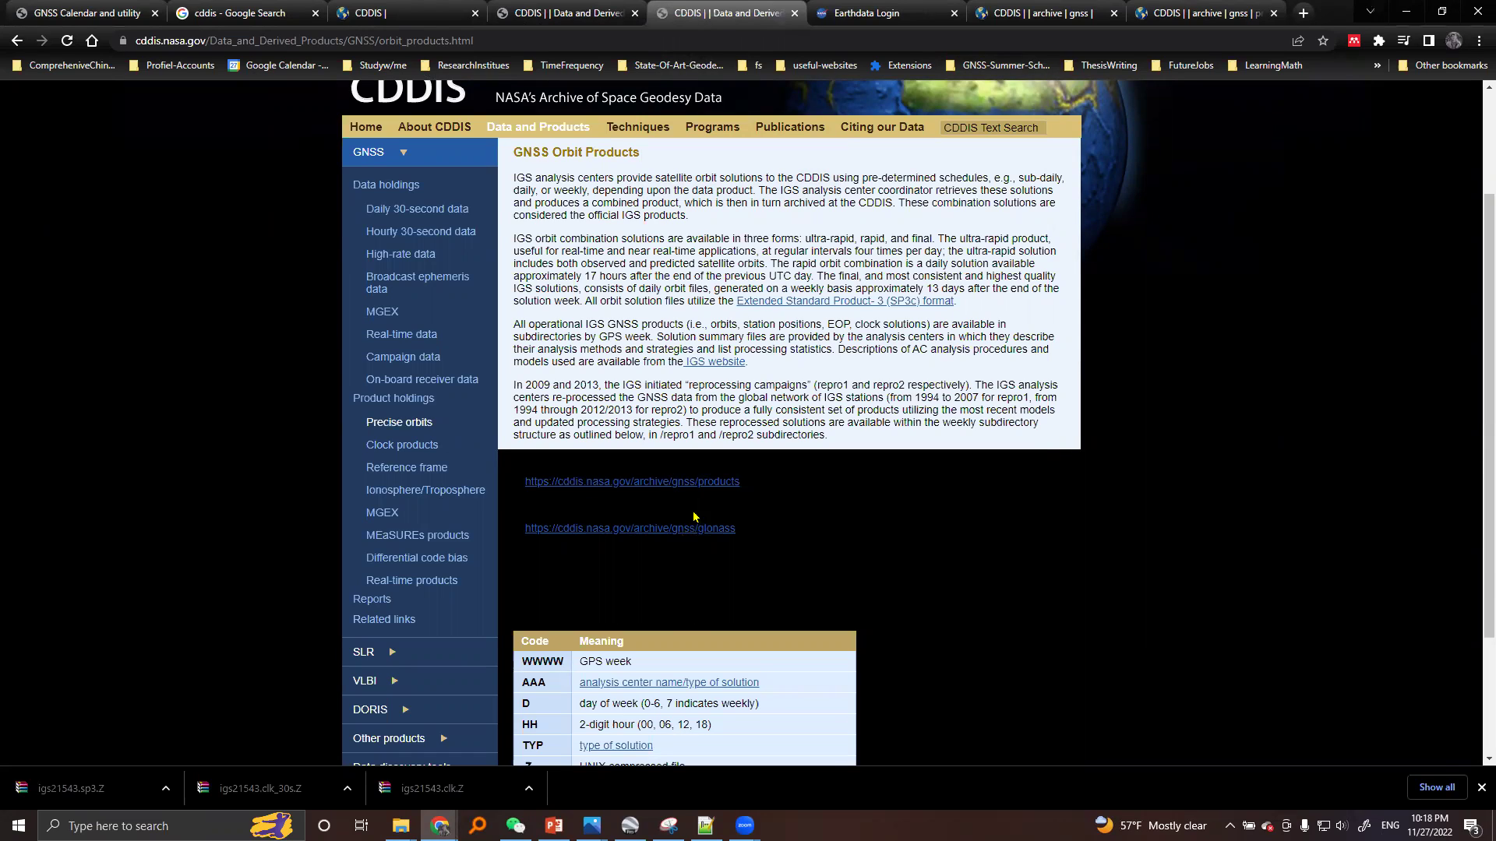
Open the archive/gnss/products link in a new tab, landing on Earthdata Login.
{"action": "right_click", "coordinate": [643, 488]}
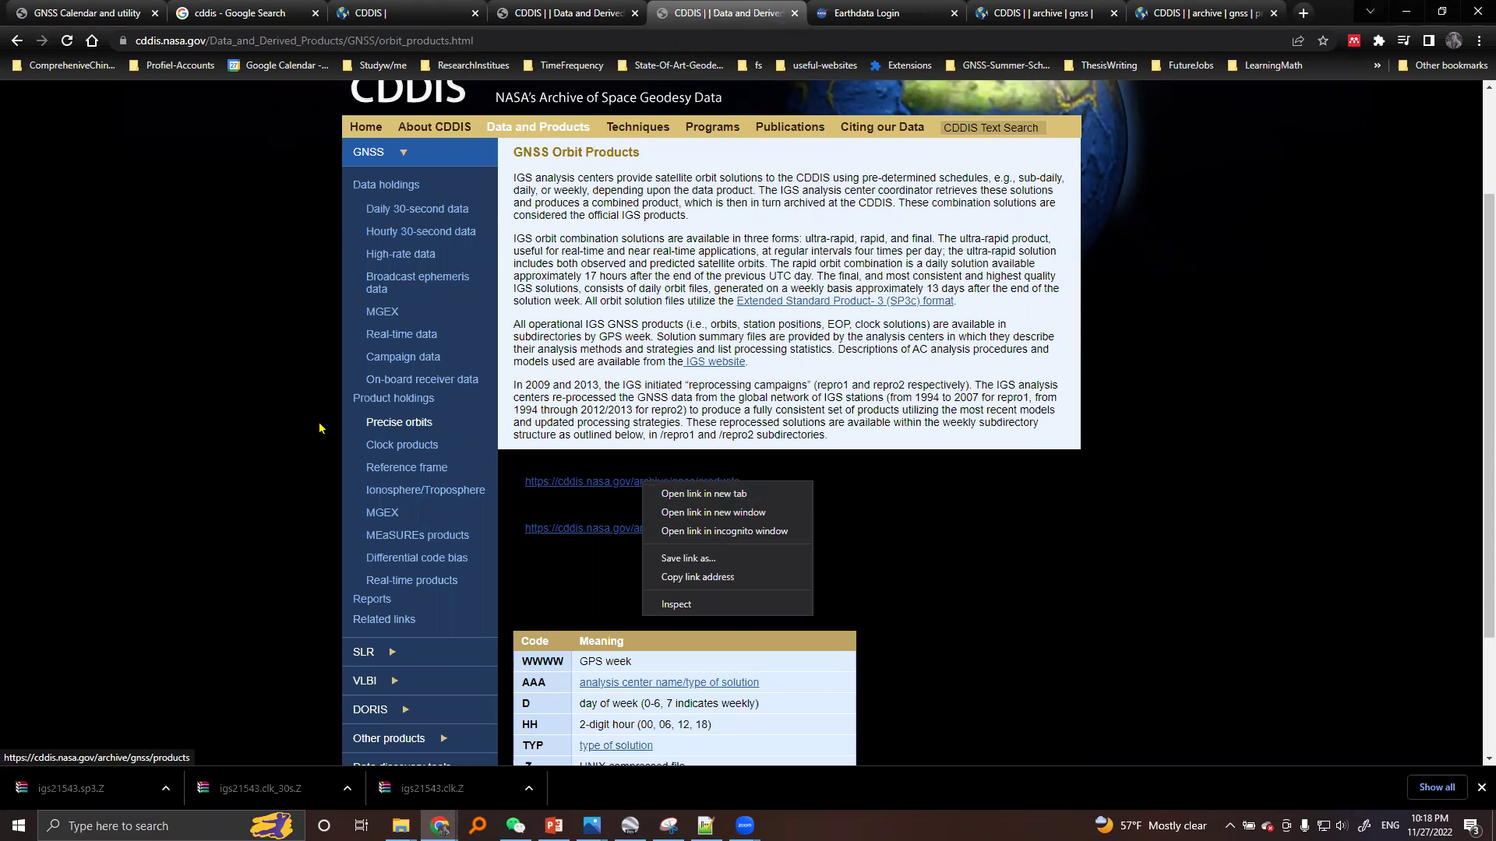
{"action": "left_click", "coordinate": [235, 410]}
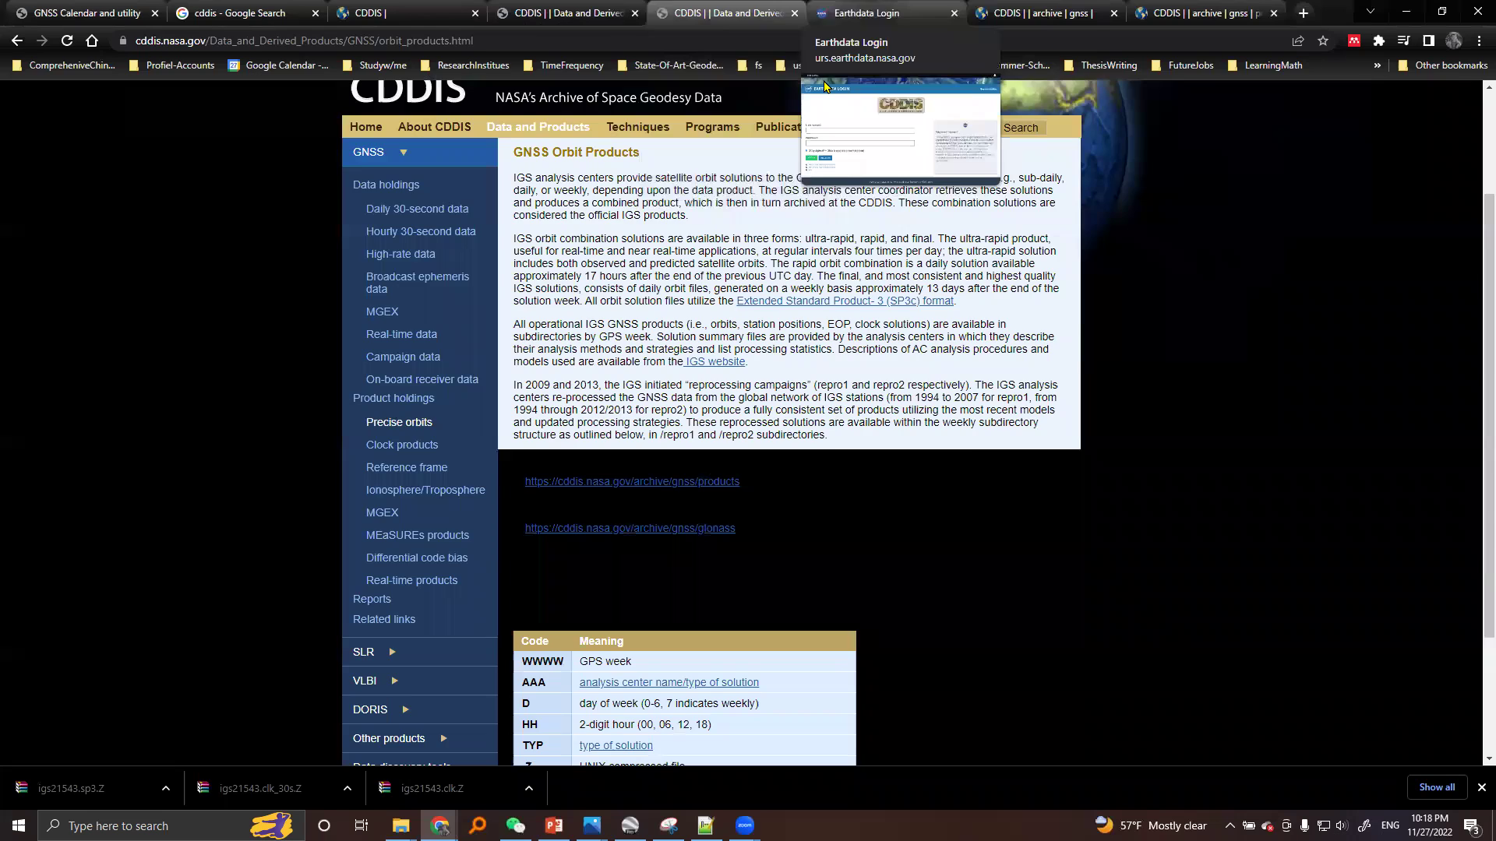
{"action": "left_click", "coordinate": [857, 13]}
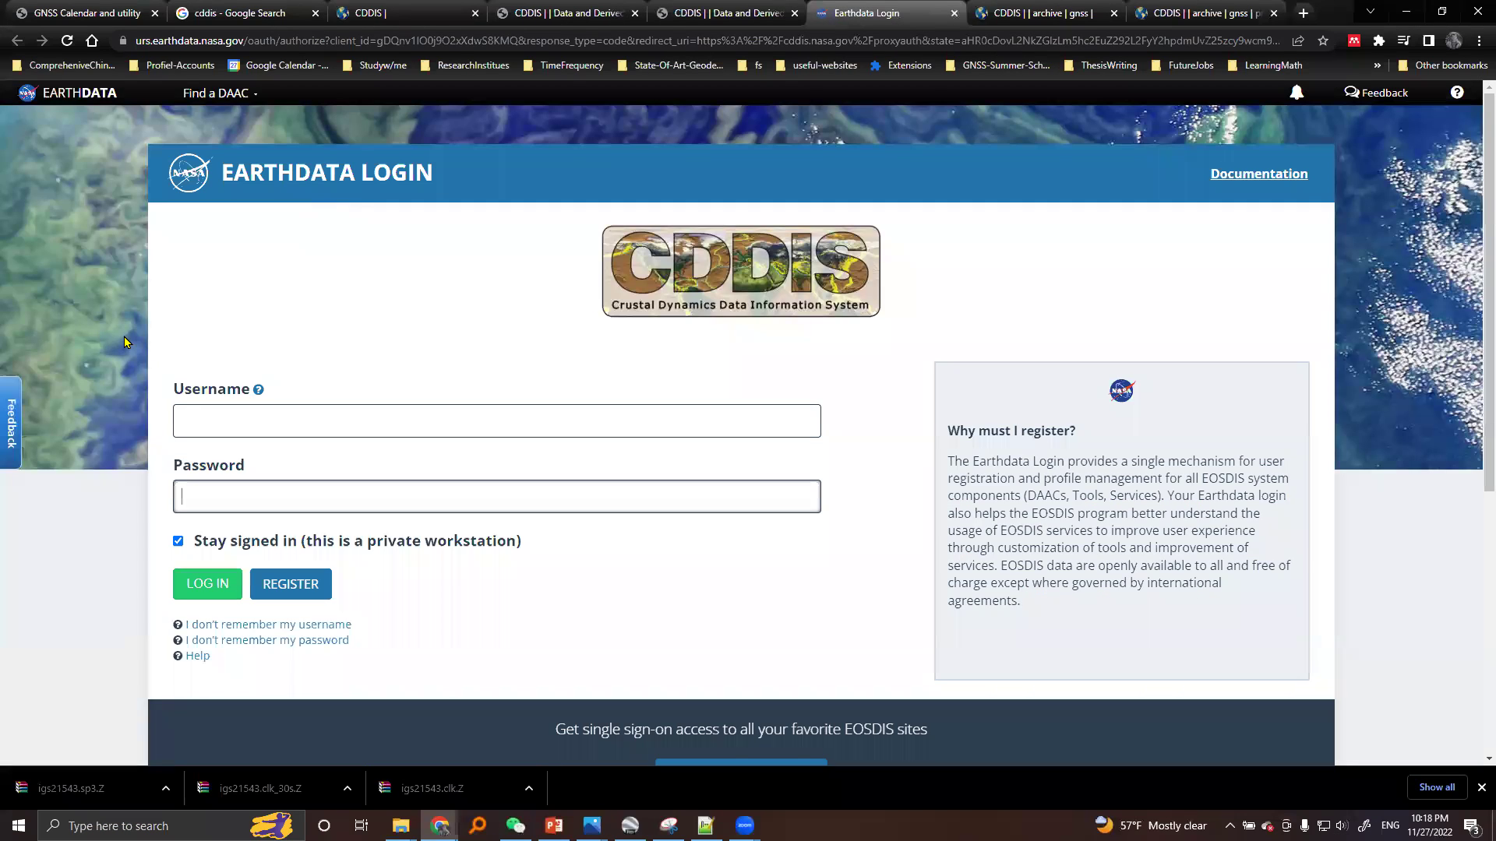
Dismiss the Earthdata Login autofill suggestions and go to the gnss products week folder list.
{"action": "left_click", "coordinate": [199, 507]}
{"action": "left_click", "coordinate": [270, 426]}
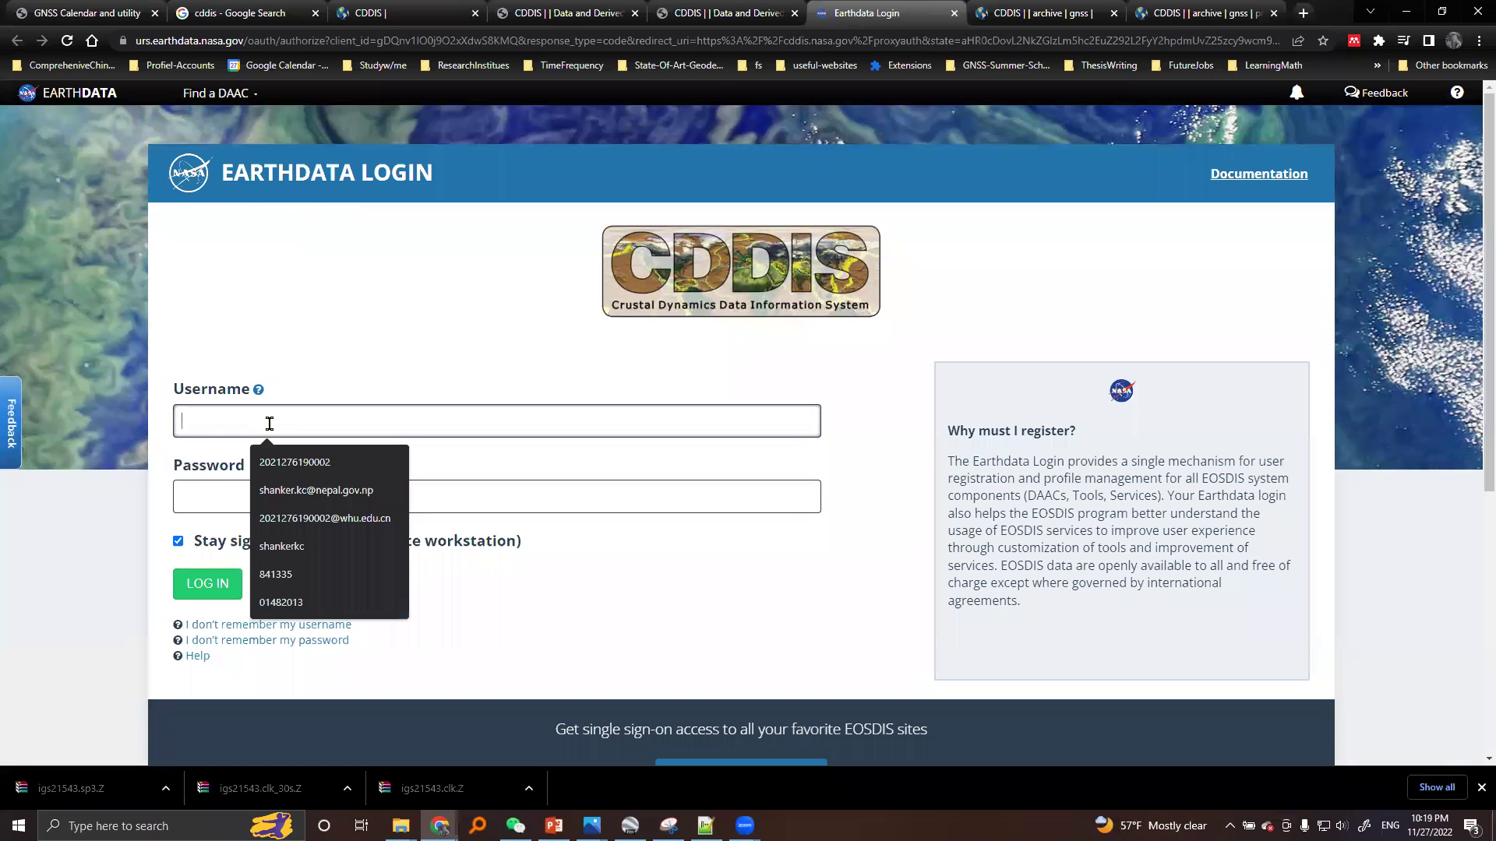
{"action": "left_click", "coordinate": [223, 492]}
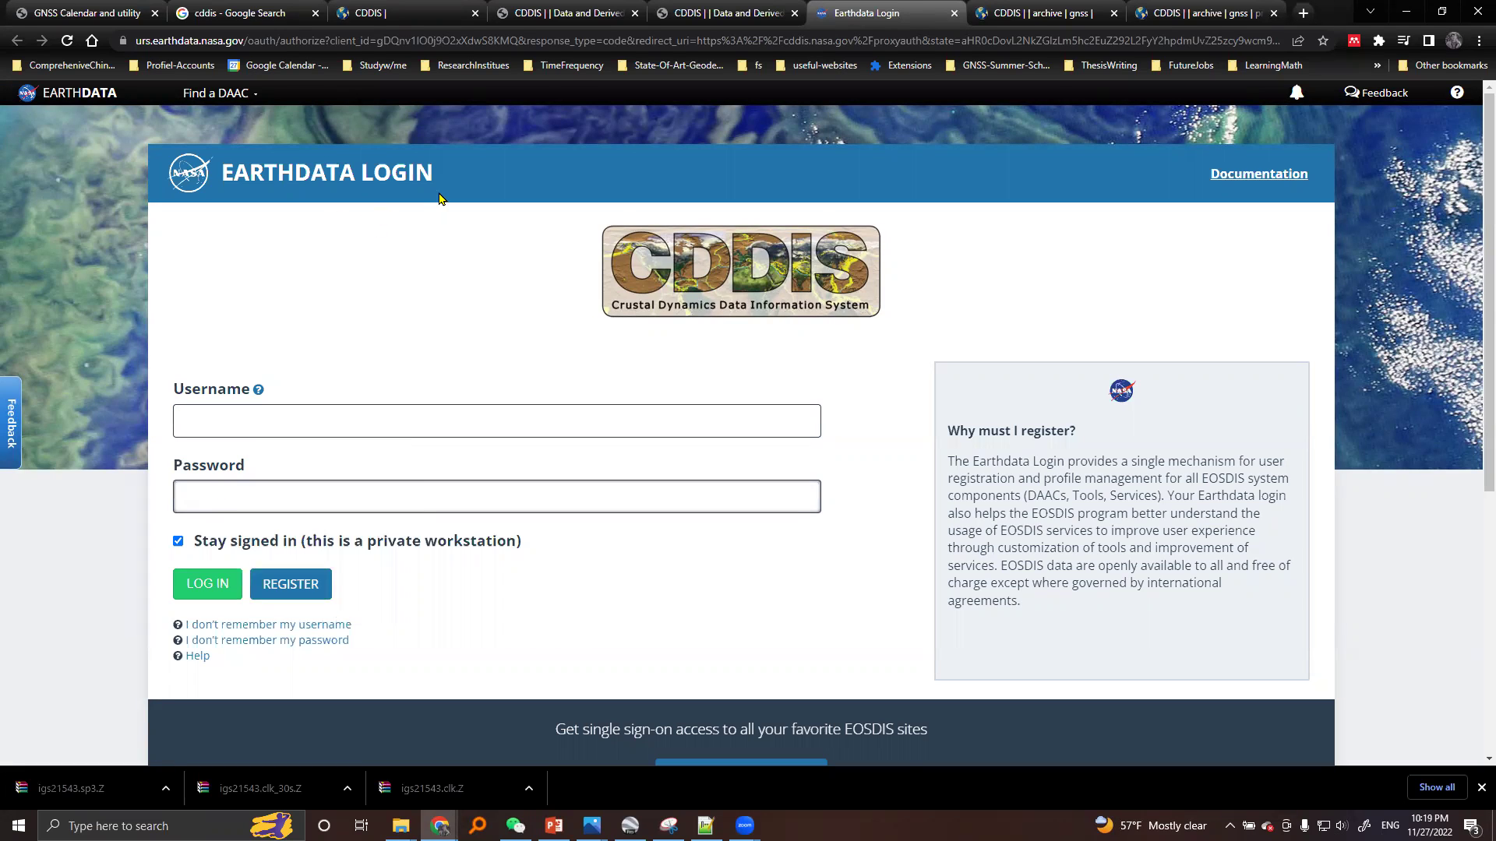
{"action": "left_click", "coordinate": [1022, 9]}
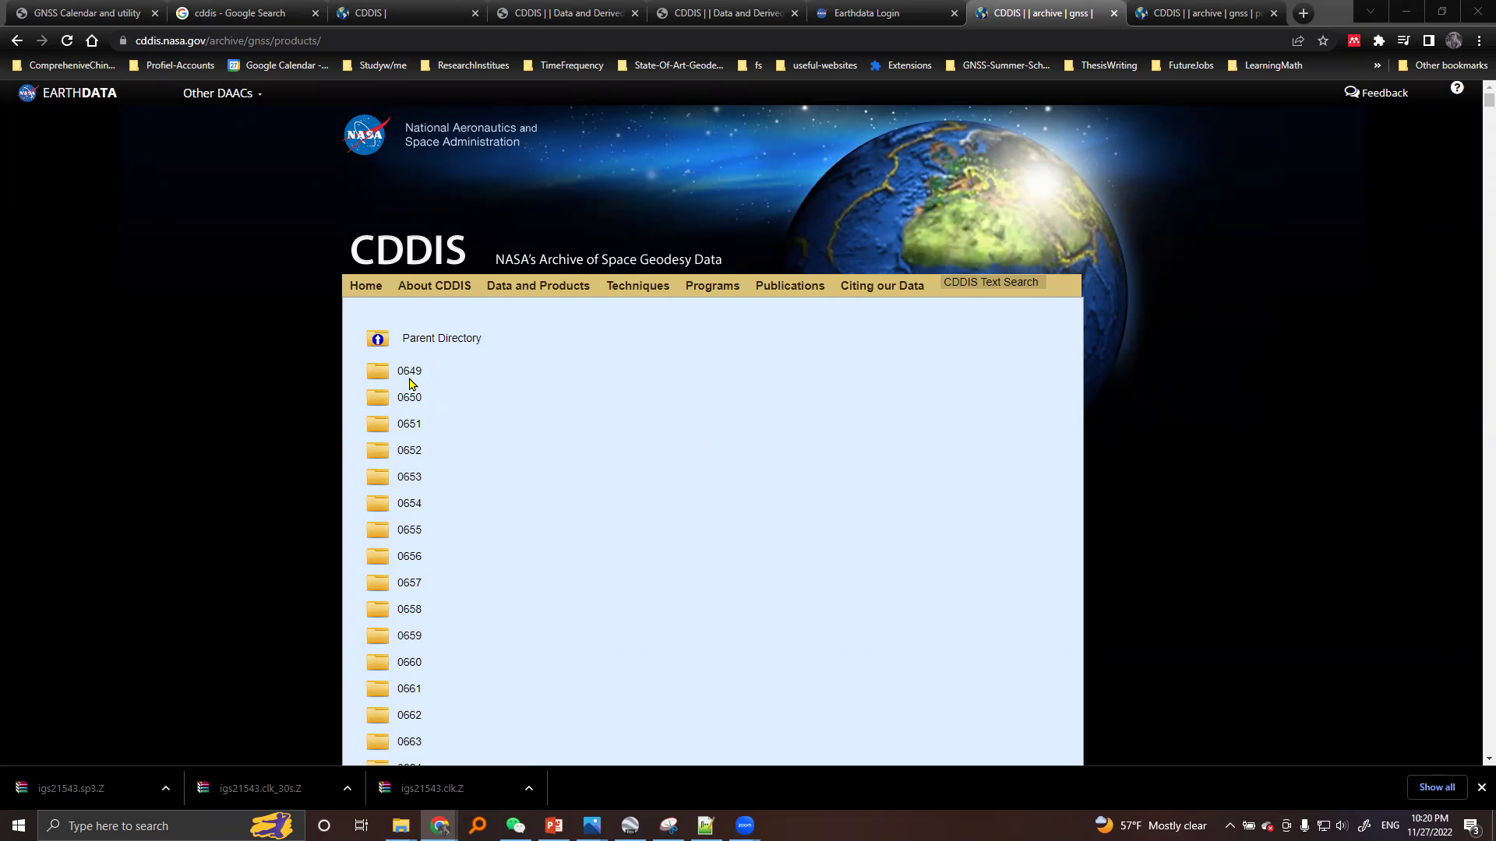
Scroll the /archive/gnss/products/ listing down to the GPS week 2154 folder link.
{"action": "scroll", "coordinate": [484, 452], "scroll_direction": "down", "scroll_amount": 20}
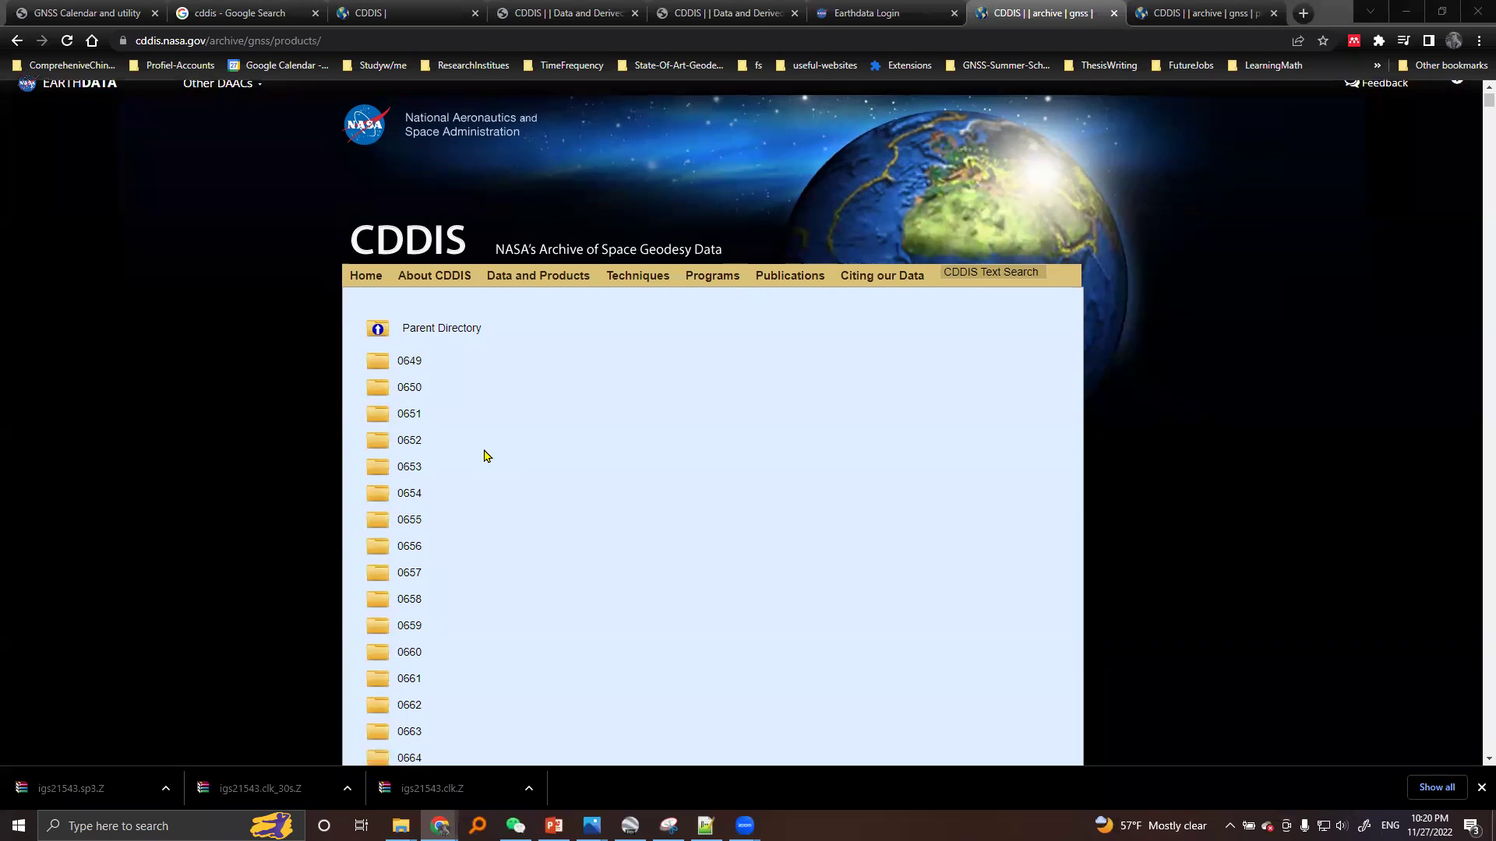
{"action": "scroll", "coordinate": [486, 459], "scroll_direction": "down", "scroll_amount": 20}
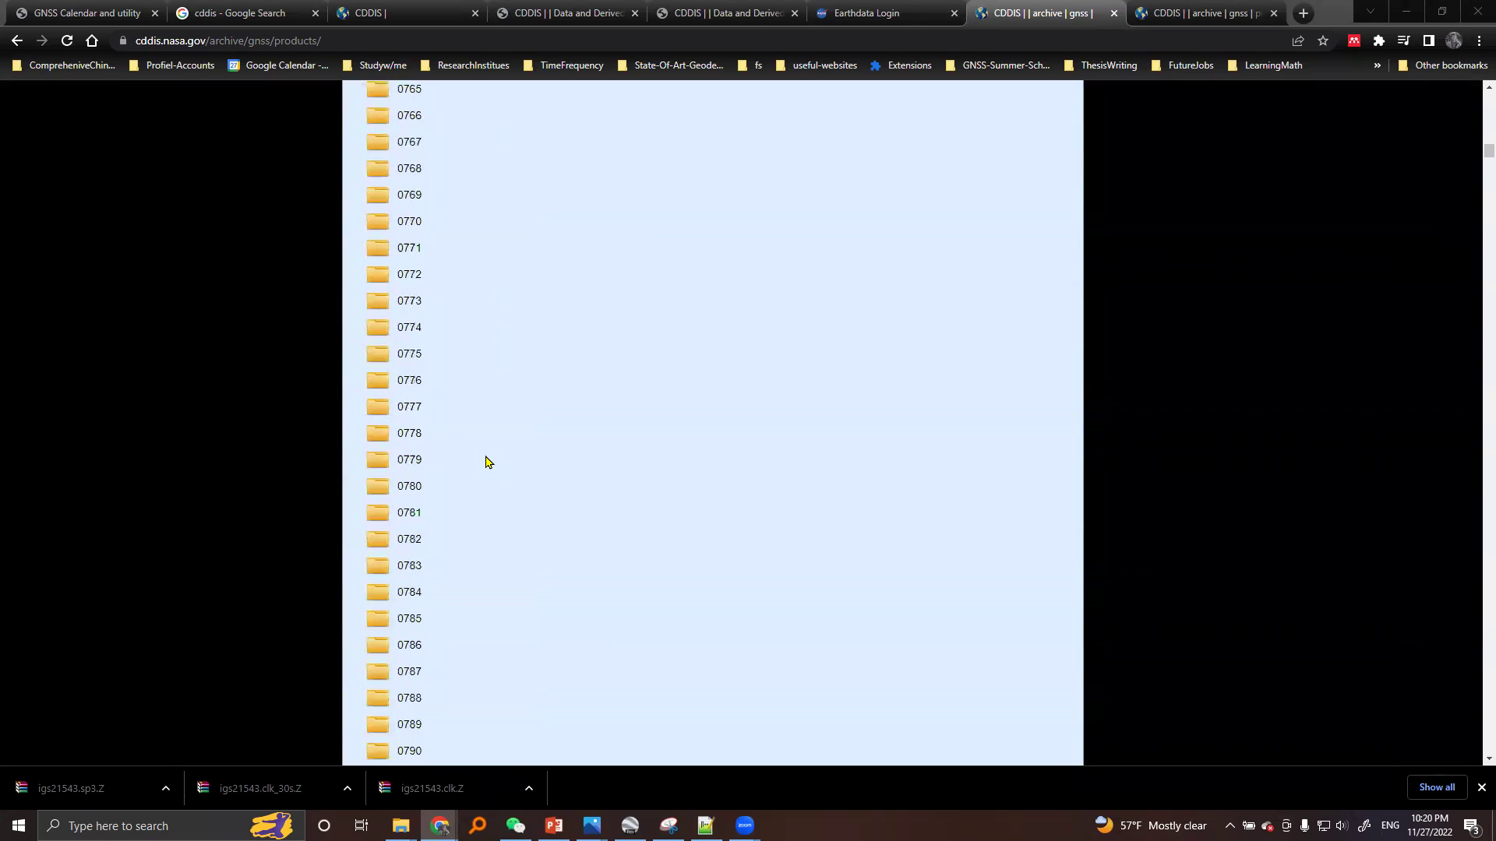
{"action": "scroll", "coordinate": [486, 465], "scroll_direction": "down", "scroll_amount": 20}
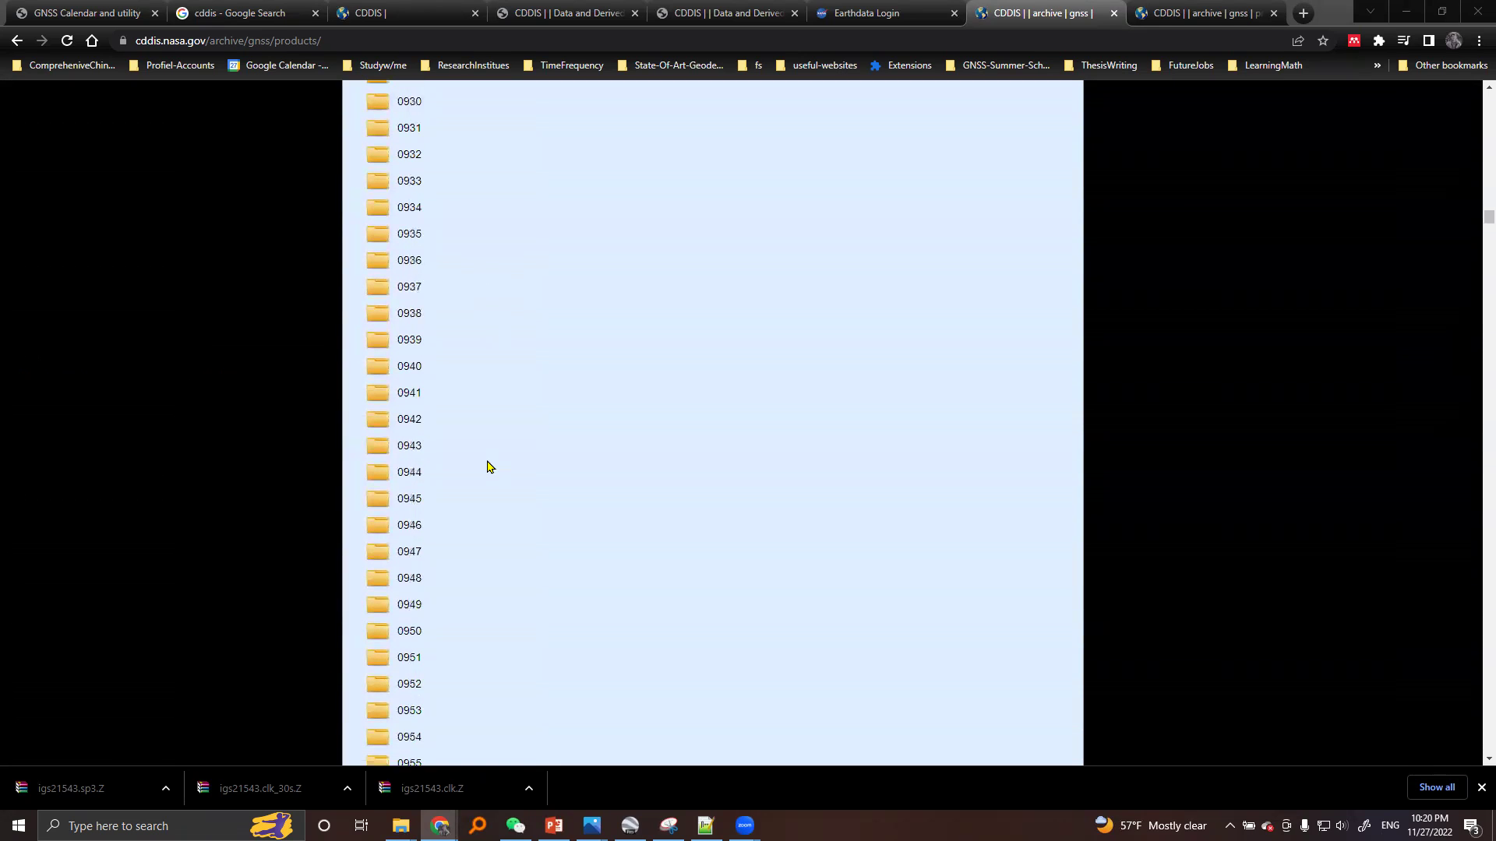
{"action": "scroll", "coordinate": [491, 469], "scroll_direction": "down", "scroll_amount": 20}
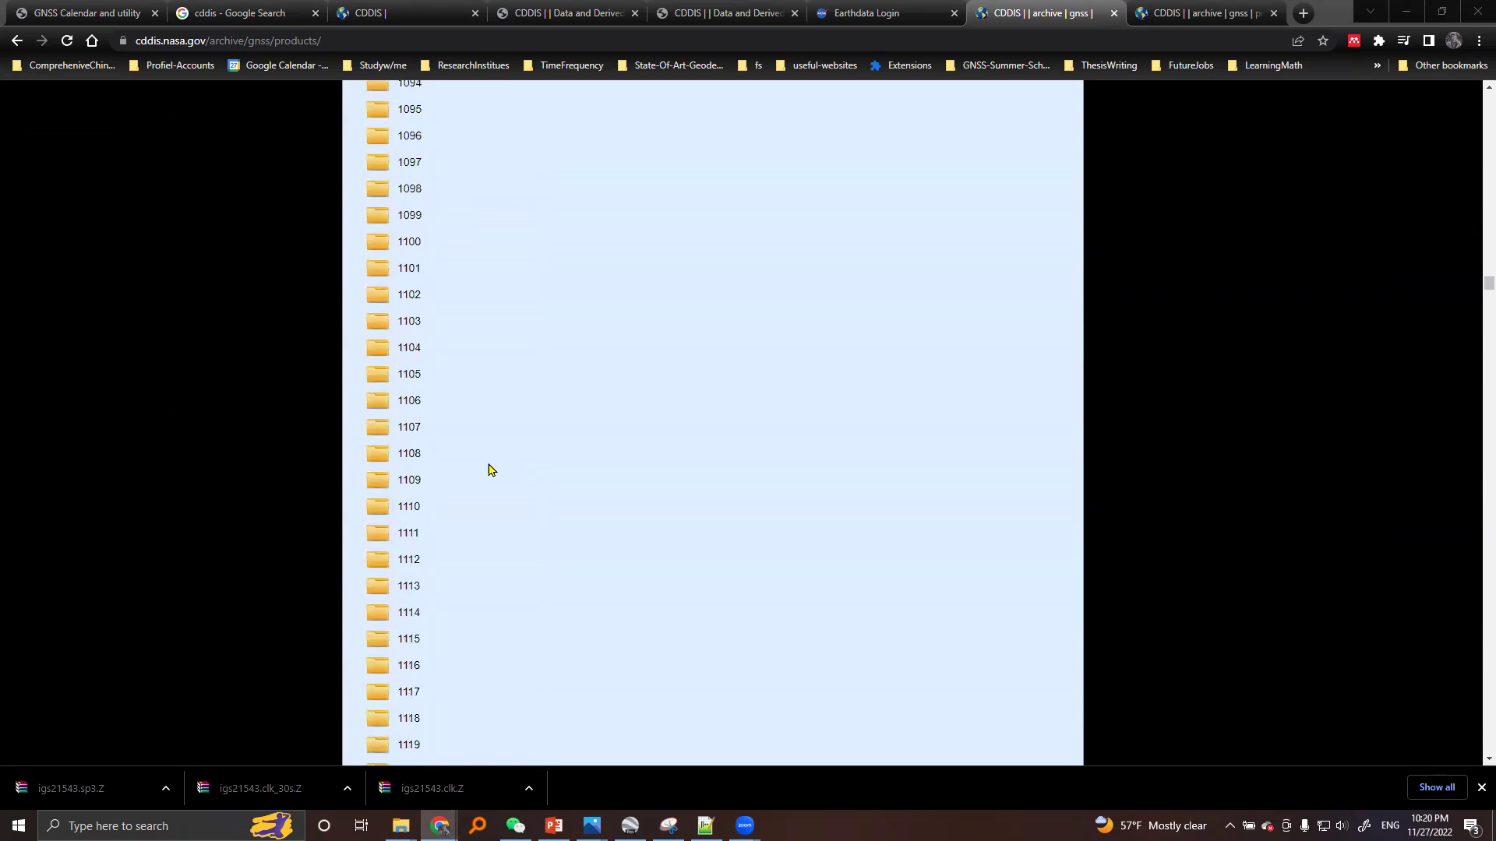
{"action": "scroll", "coordinate": [487, 510], "scroll_direction": "down", "scroll_amount": 20}
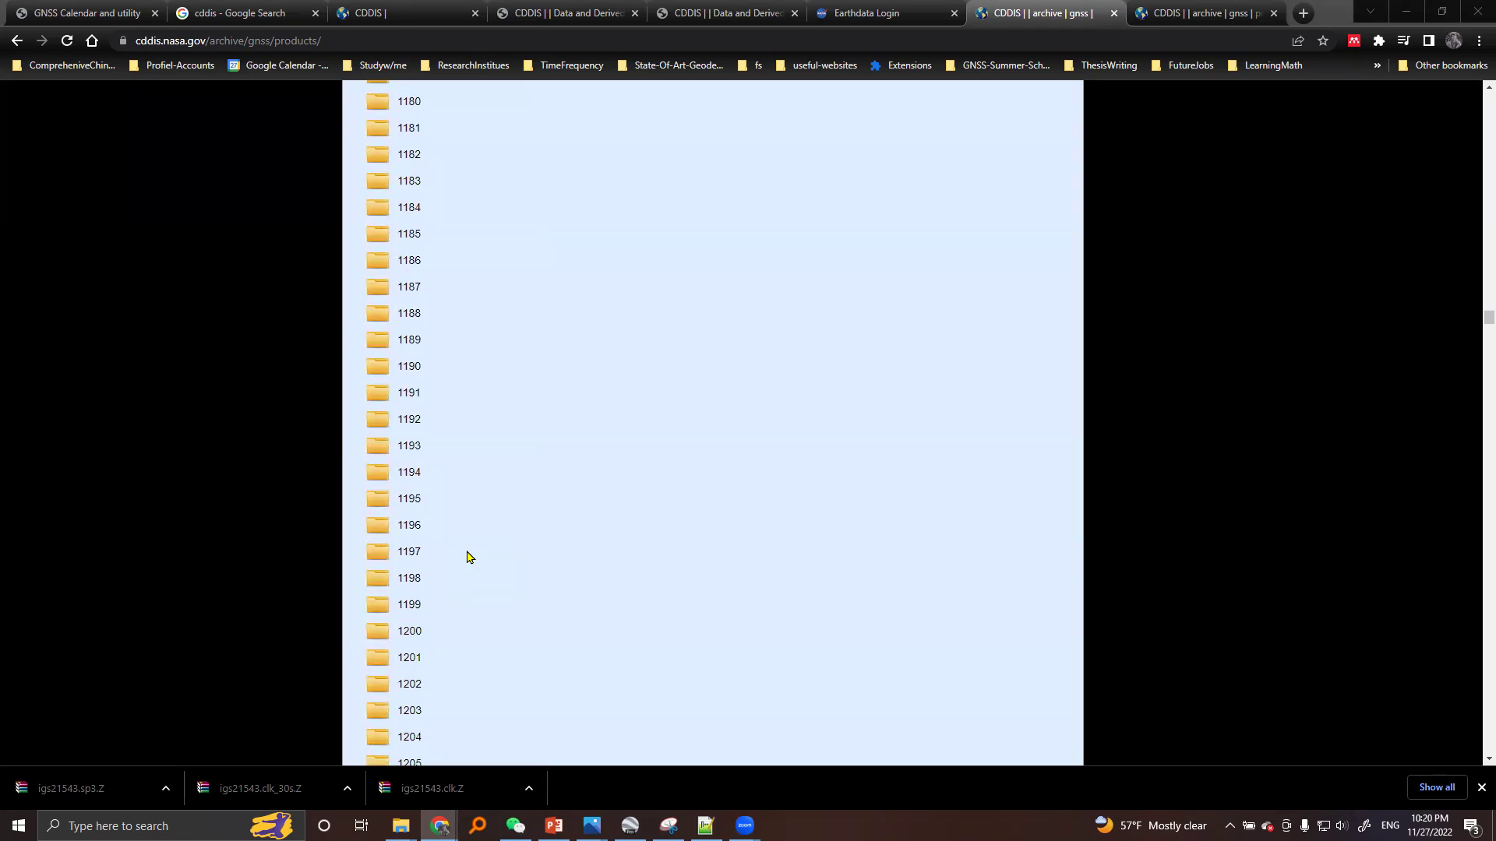
{"action": "scroll", "coordinate": [473, 555], "scroll_direction": "down", "scroll_amount": 10}
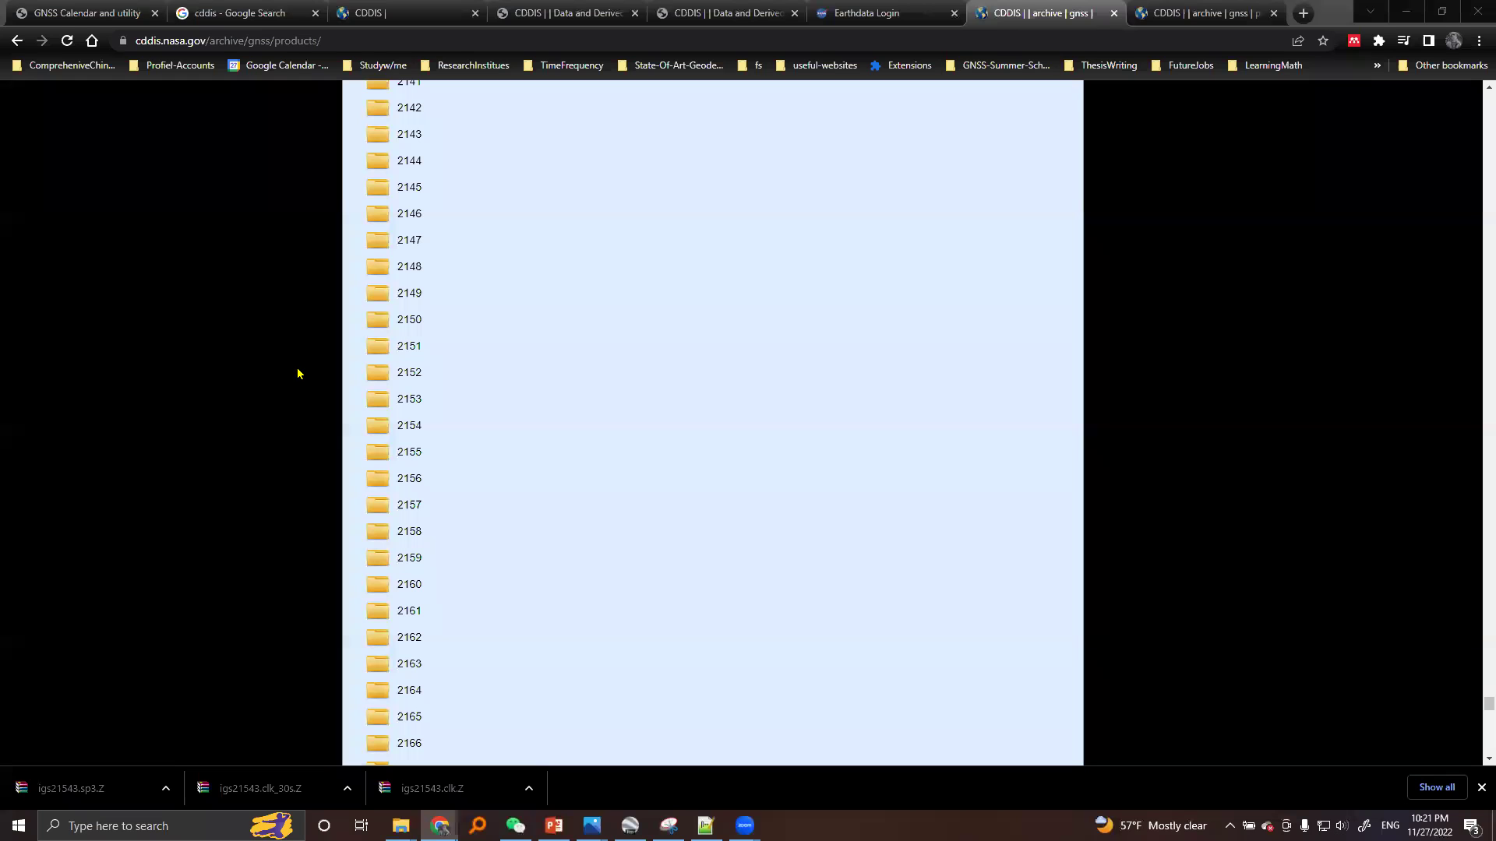
{"action": "right_click", "coordinate": [408, 431]}
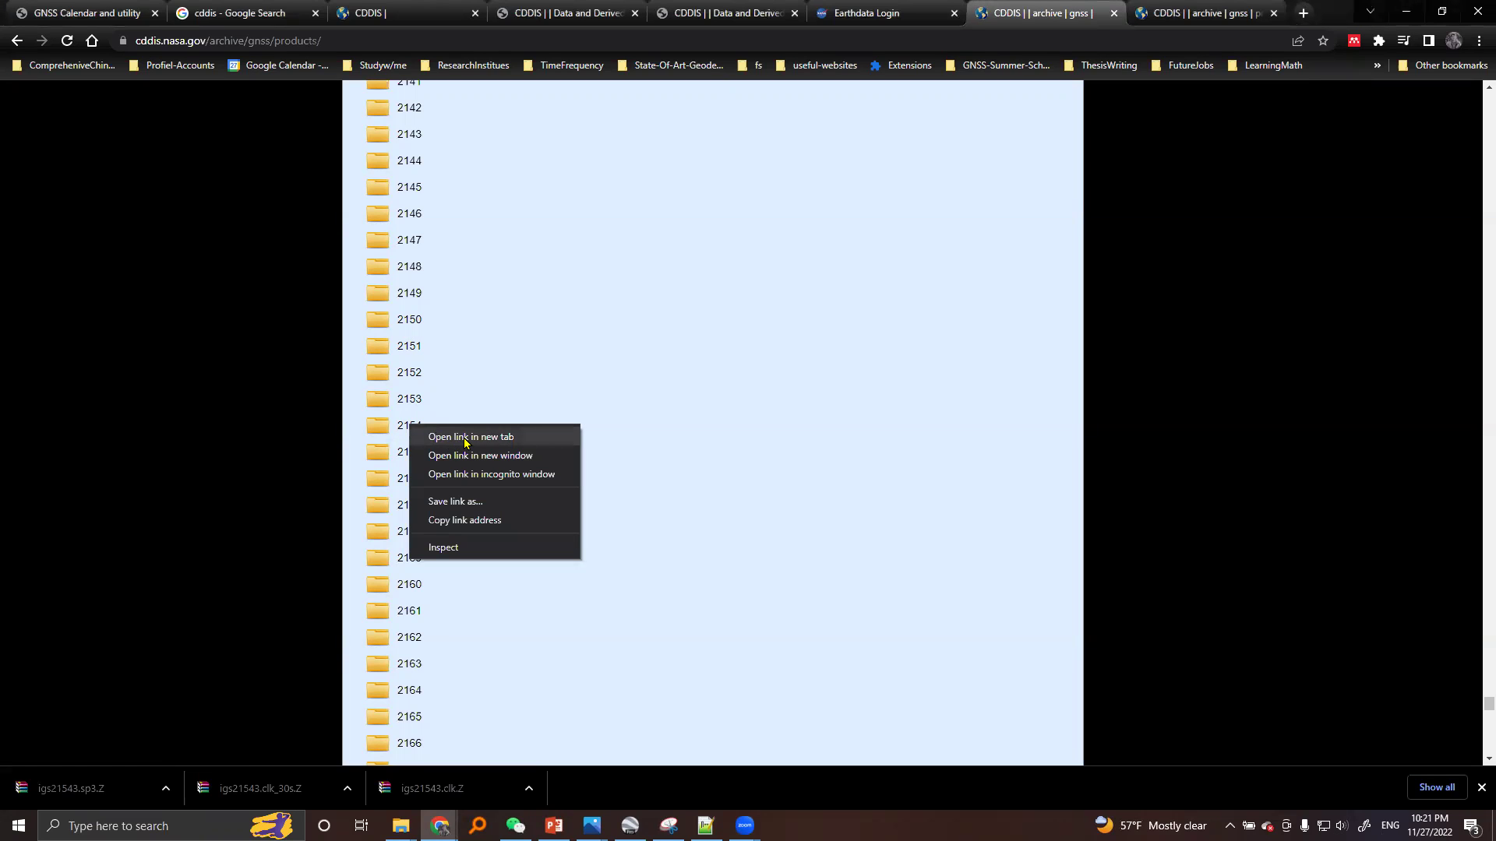
{"action": "left_click", "coordinate": [219, 409]}
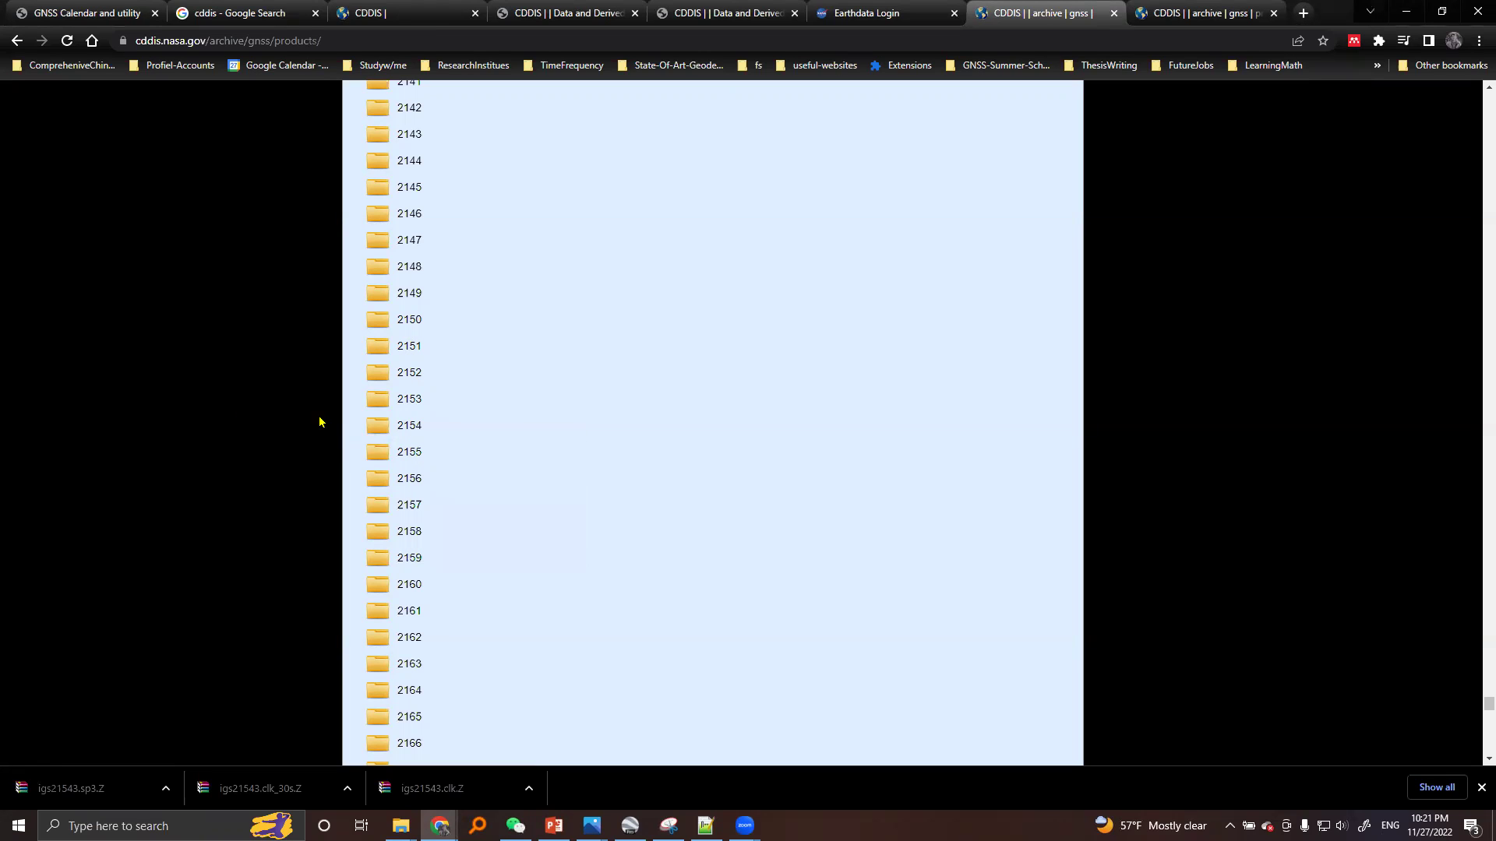
Switch to the /products/2154/ tab and scroll down to the igs21540–igs21546 sp3 and clk files.
{"action": "left_click", "coordinate": [1198, 8]}
{"action": "scroll", "coordinate": [206, 455], "scroll_direction": "up", "scroll_amount": 18}
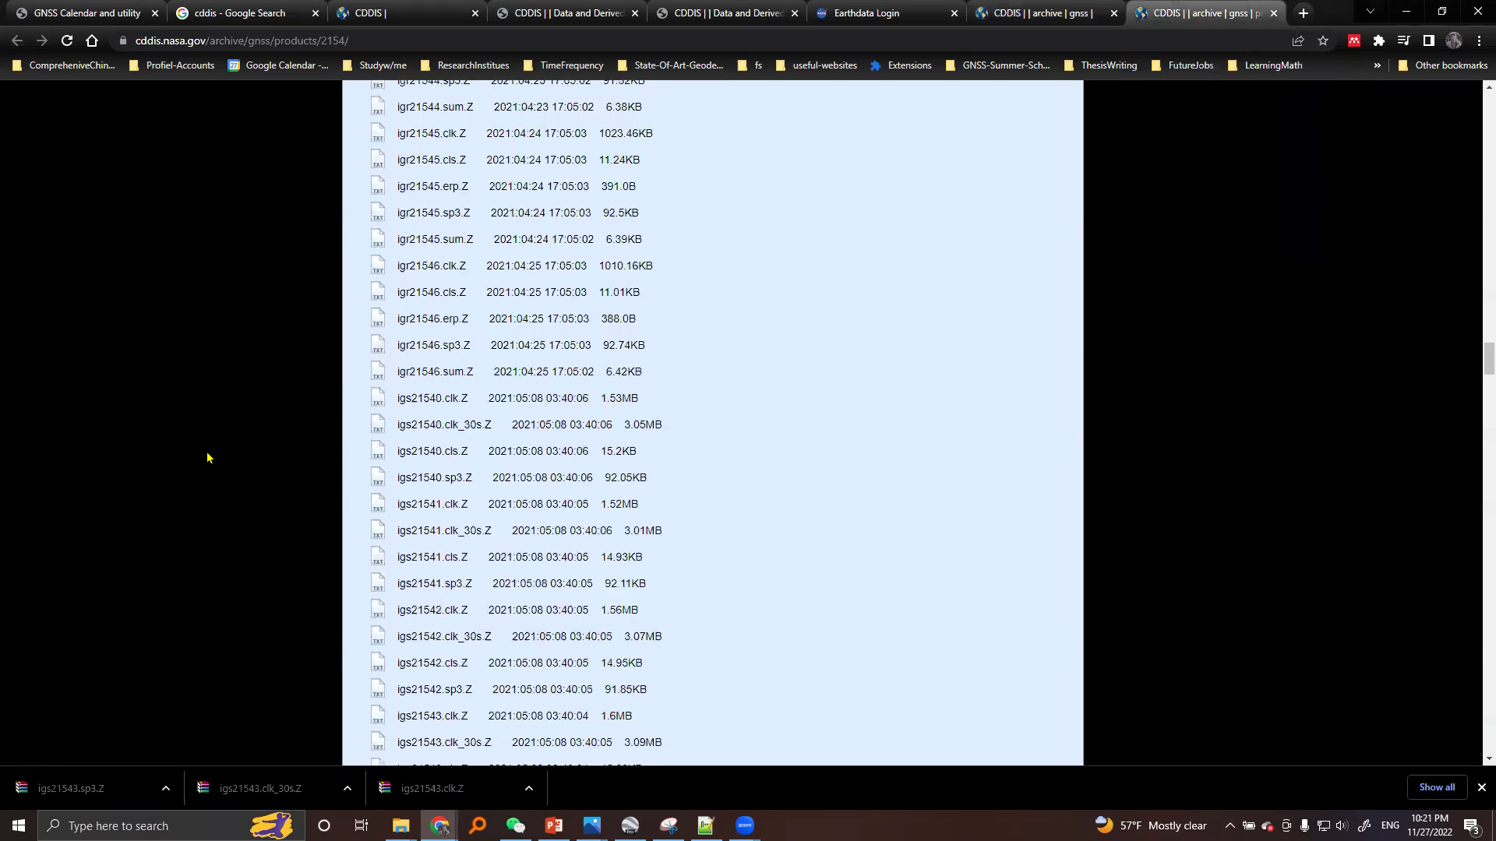
{"action": "left_click_drag", "start_coordinate": [1485, 283], "coordinate": [1474, 107]}
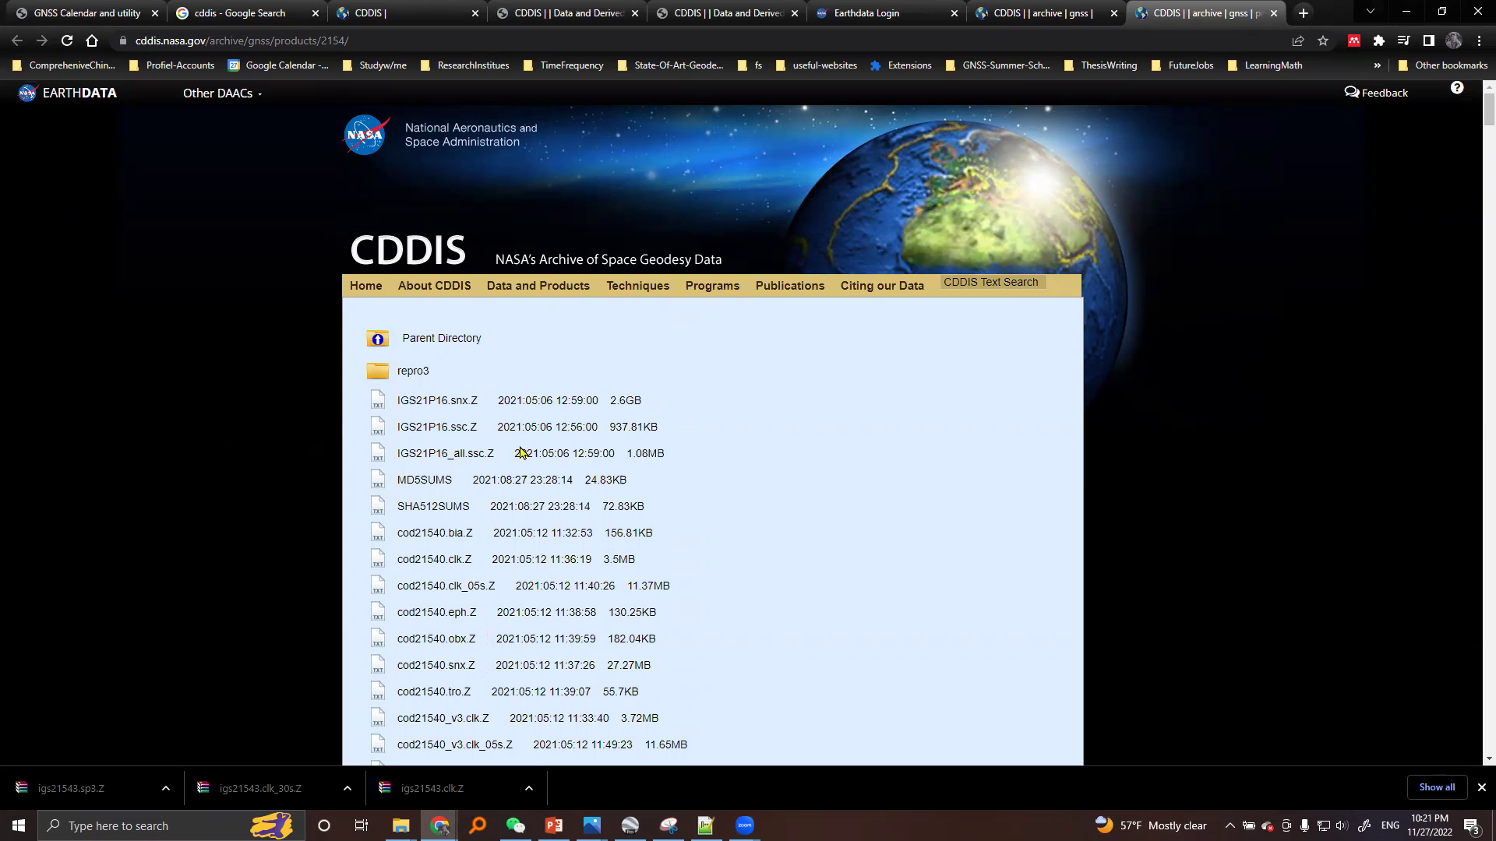
{"action": "scroll", "coordinate": [347, 473], "scroll_direction": "down", "scroll_amount": 2}
{"action": "scroll", "coordinate": [367, 476], "scroll_direction": "down", "scroll_amount": 1}
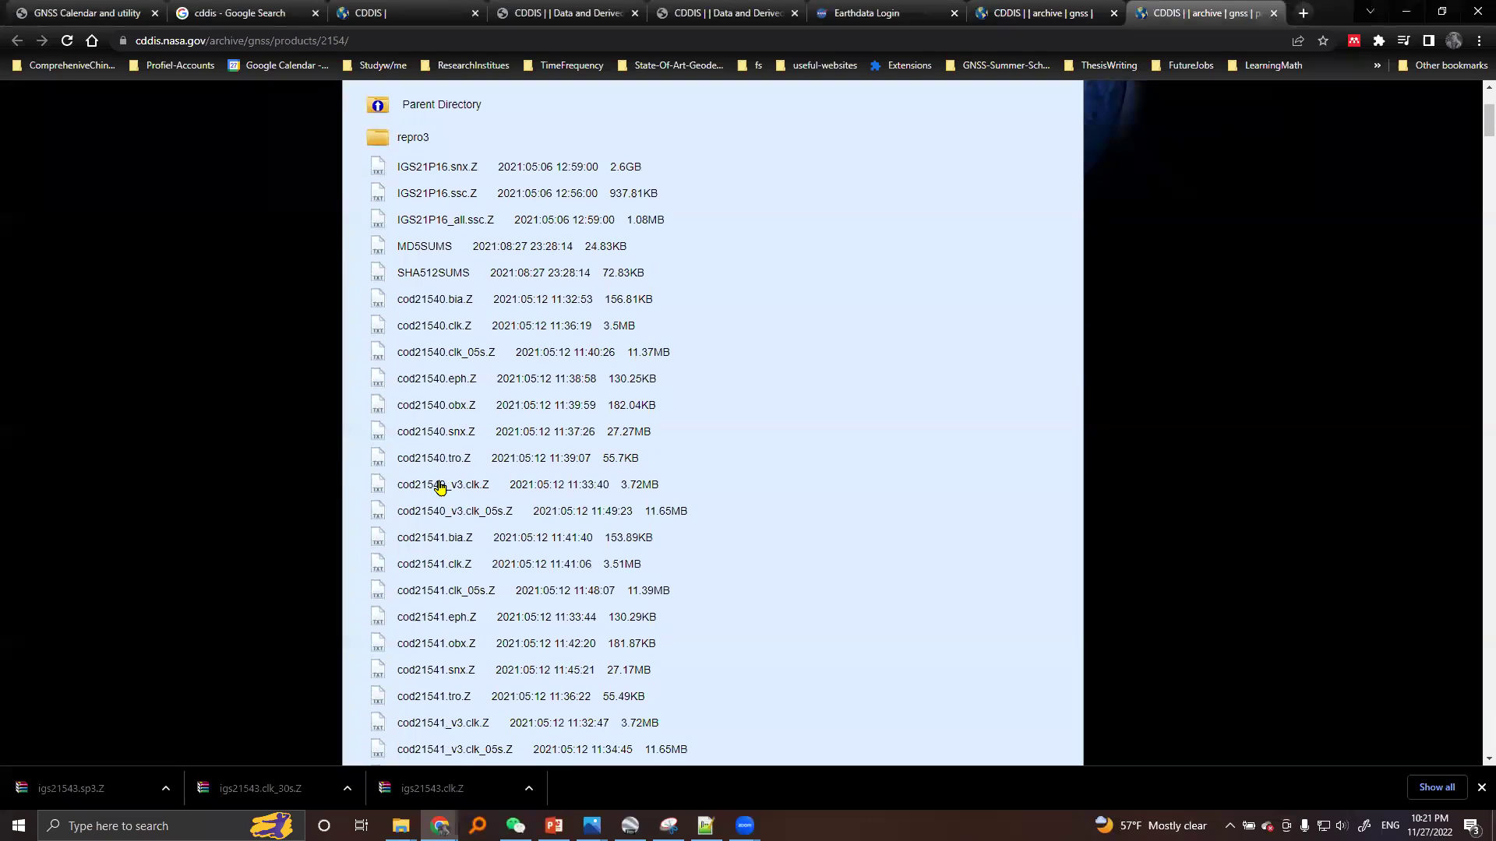
{"action": "scroll", "coordinate": [448, 489], "scroll_direction": "down", "scroll_amount": 10}
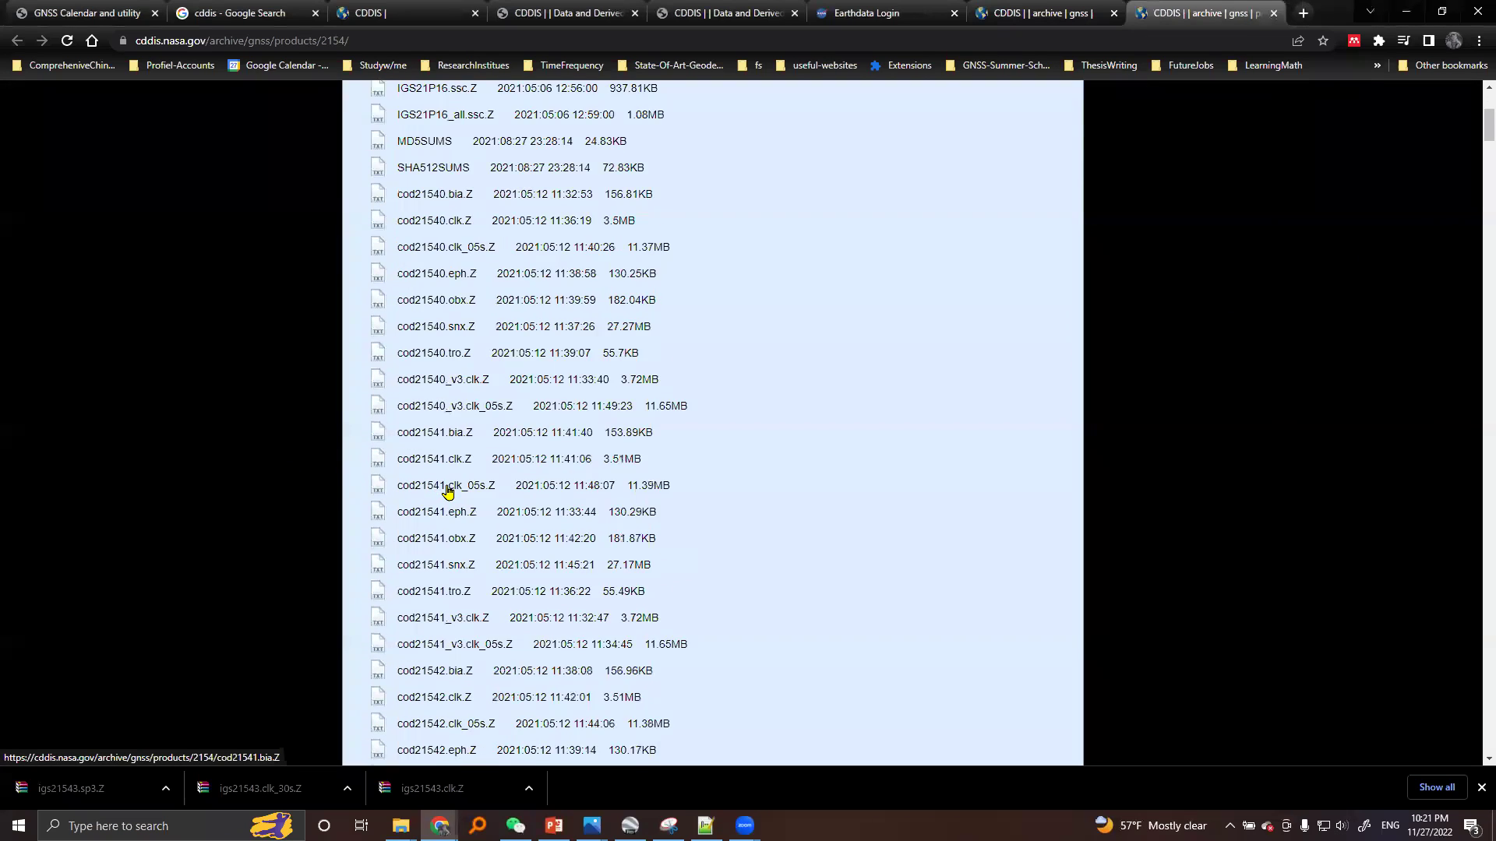
{"action": "scroll", "coordinate": [448, 491], "scroll_direction": "down", "scroll_amount": 20}
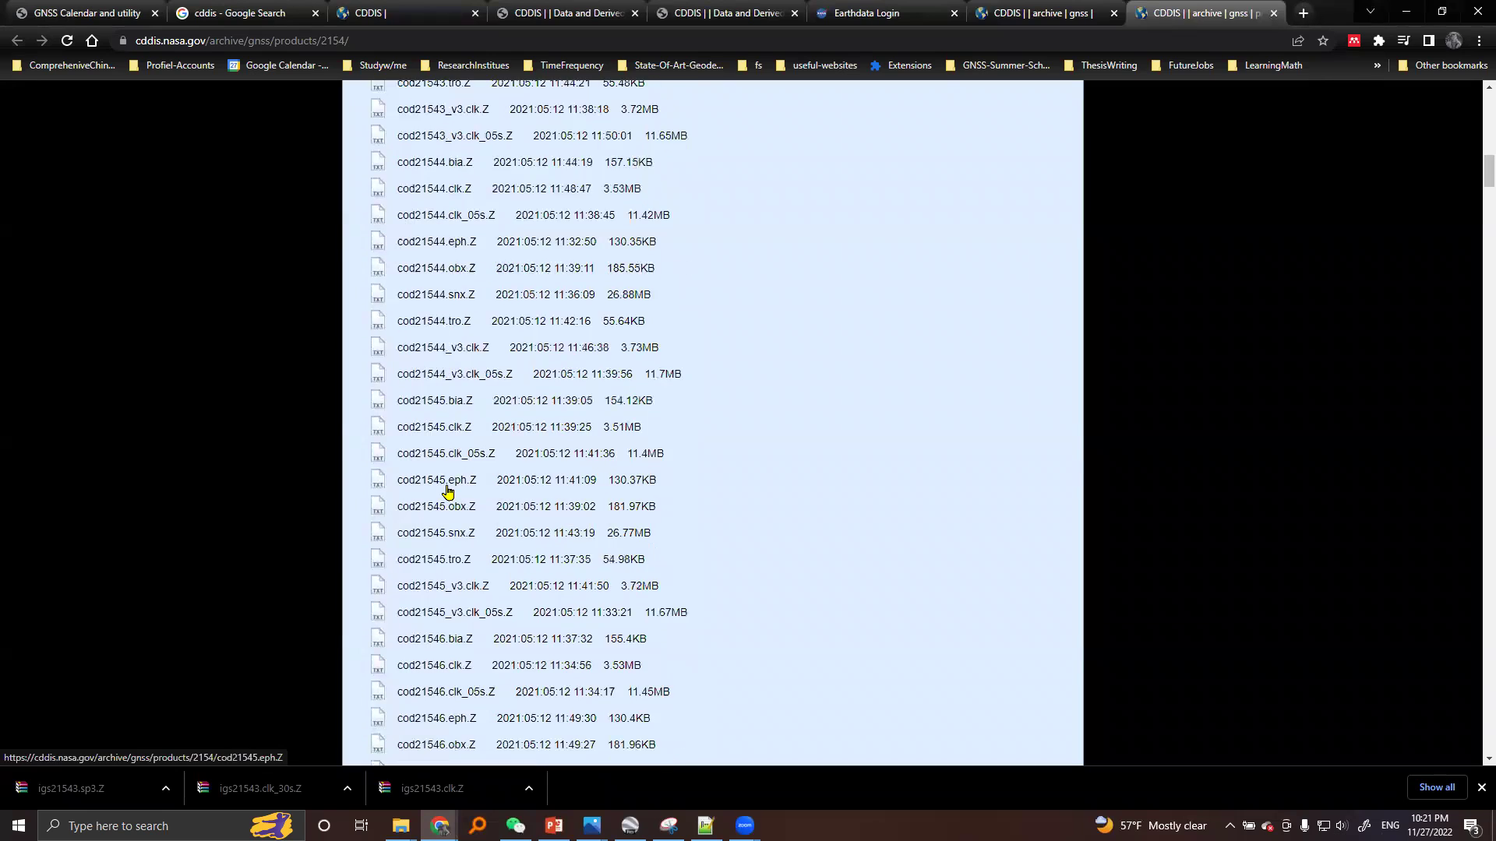
{"action": "scroll", "coordinate": [449, 493], "scroll_direction": "down", "scroll_amount": 20}
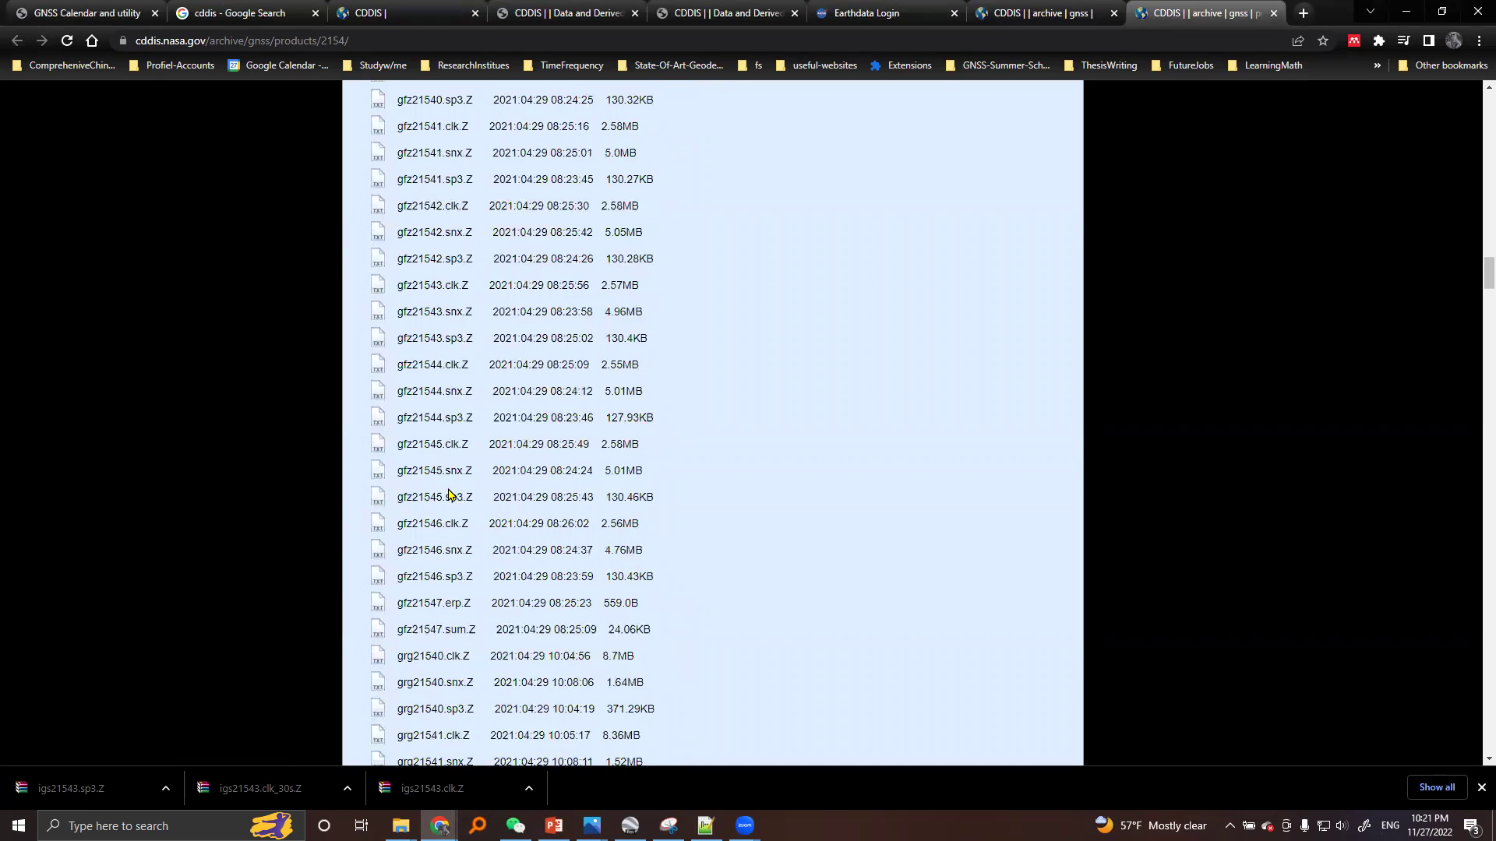
{"action": "scroll", "coordinate": [448, 492], "scroll_direction": "down", "scroll_amount": 7}
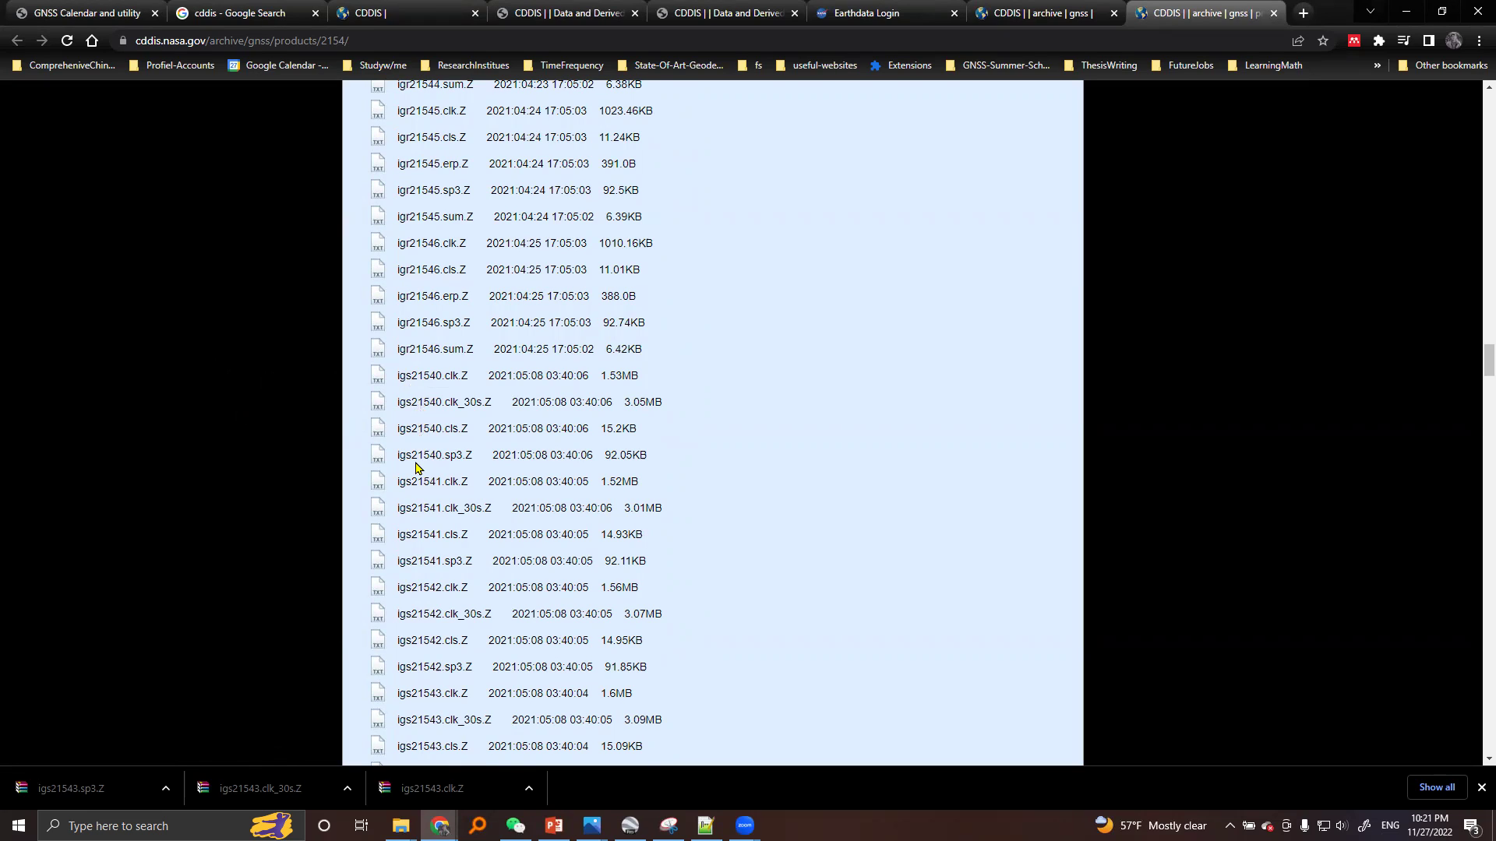
{"action": "scroll", "coordinate": [437, 479], "scroll_direction": "down", "scroll_amount": 2}
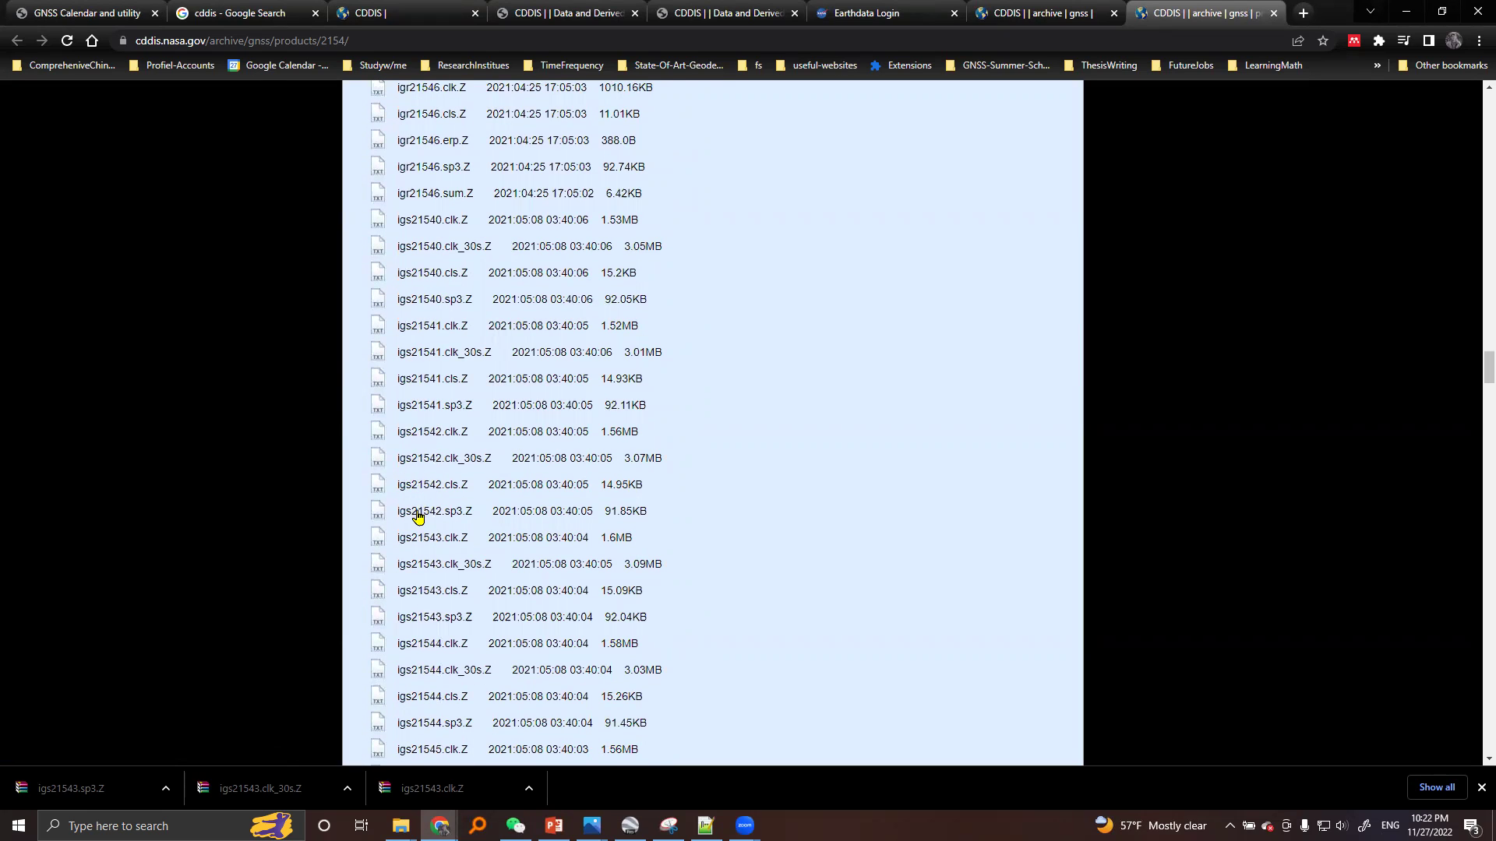
{"action": "scroll", "coordinate": [419, 511], "scroll_direction": "down", "scroll_amount": 2}
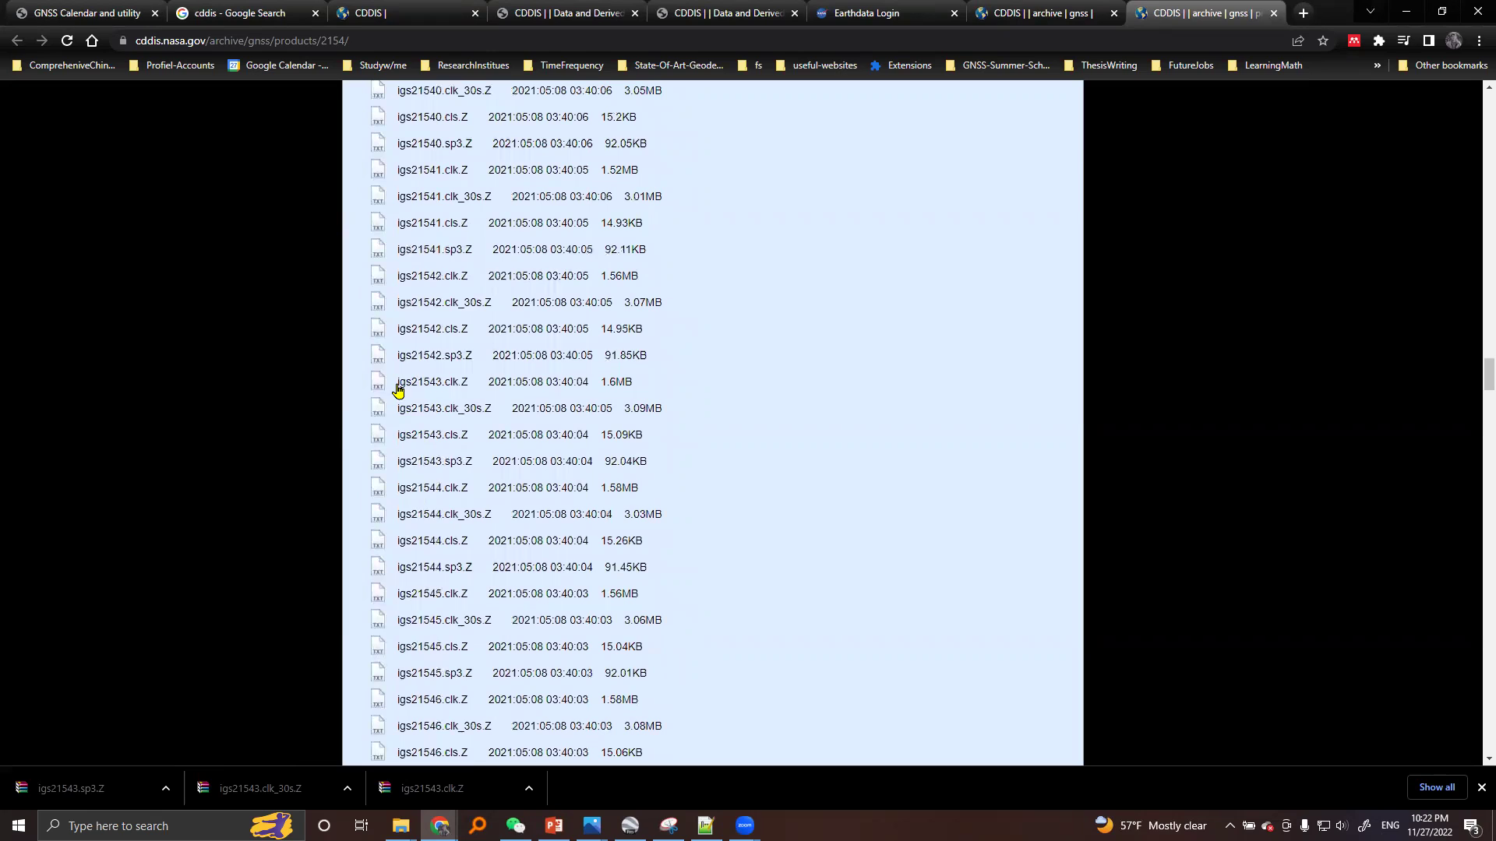